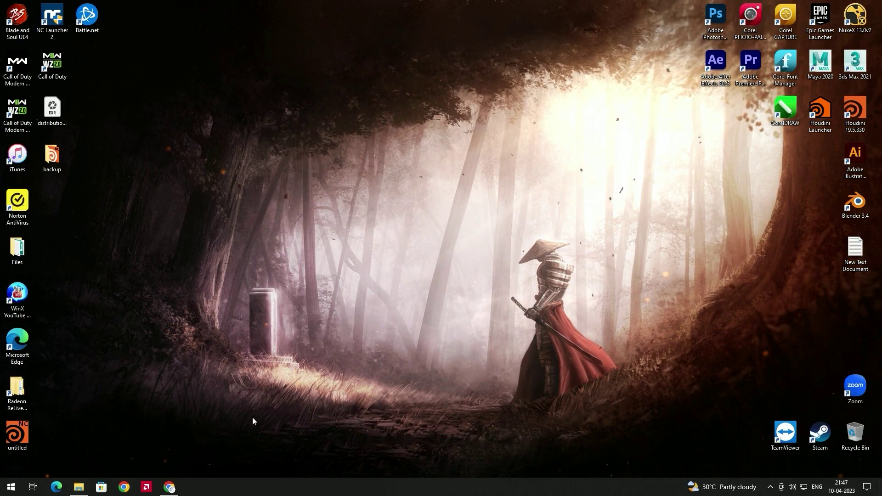
# Restore the Chrome window showing the Sketchfab 'free character models' search results
pyautogui.click(182, 490)
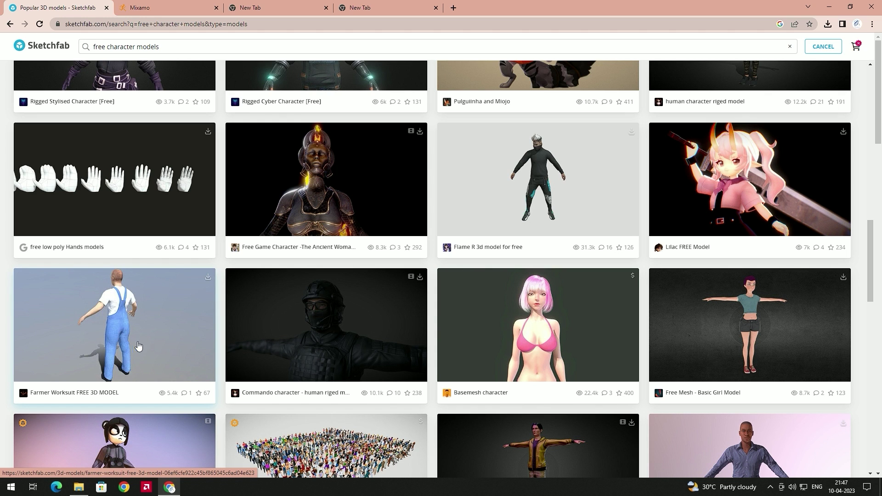
# Preview and orbit the Farmer Worksuit model, request its download, then go to Mixamo
pyautogui.click(169, 315)
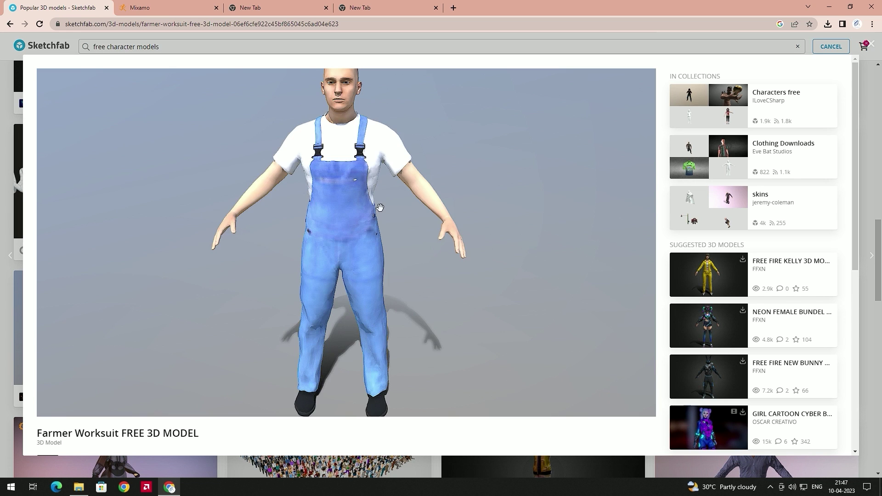
pyautogui.moveTo(380, 208); pyautogui.dragTo(349, 243)
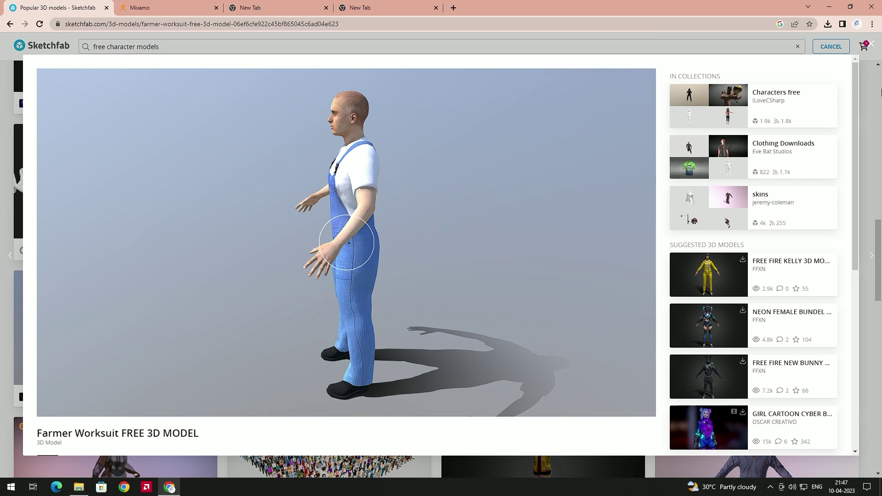
pyautogui.click(866, 89)
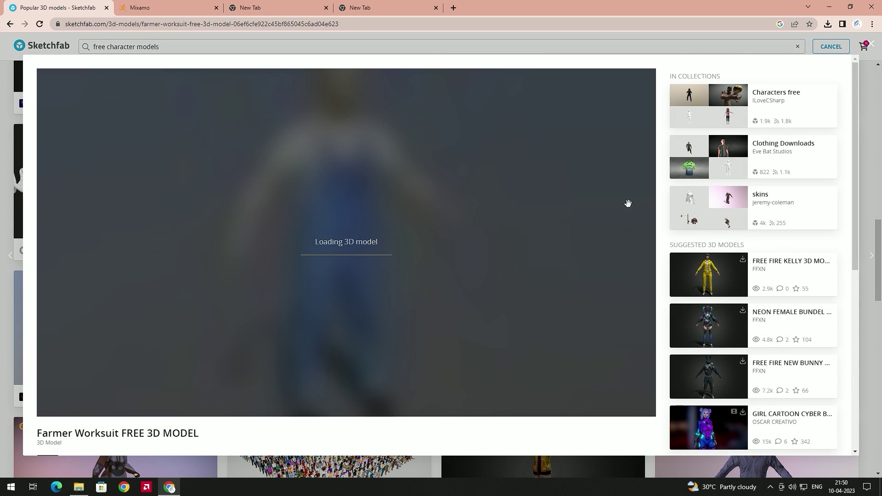
pyautogui.press('Escape')
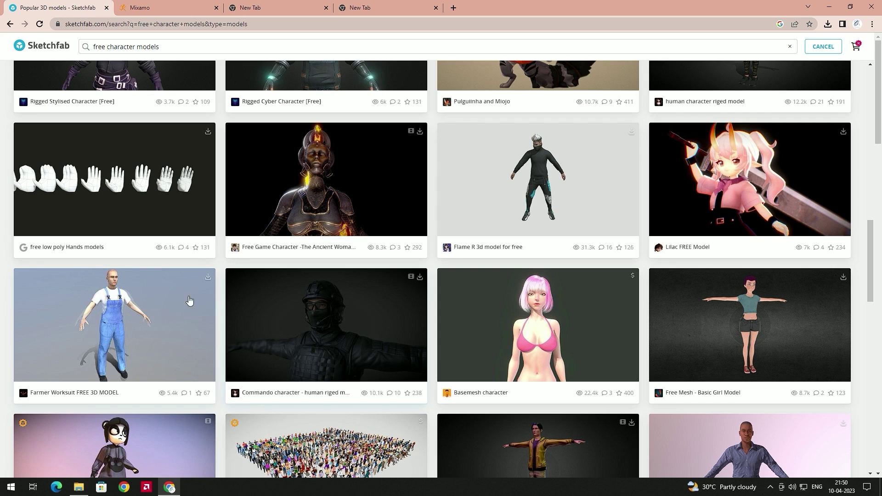
pyautogui.click(209, 278)
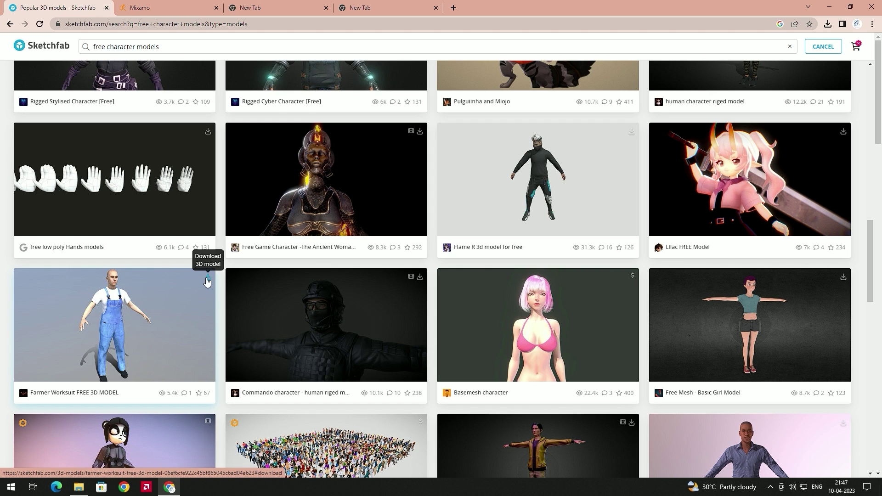
pyautogui.click(166, 8)
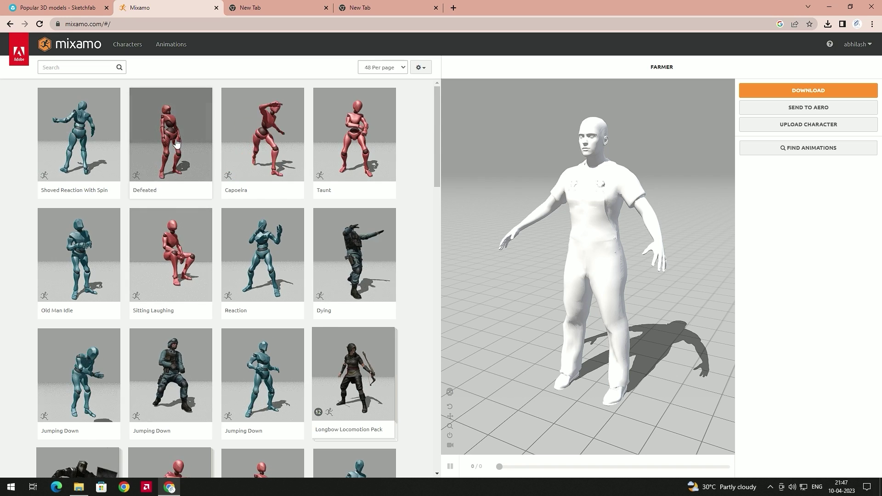
# Preview Defeated and Shoved Reaction With Spin, then filter animations to the Dance genre
pyautogui.click(159, 147)
pyautogui.click(92, 141)
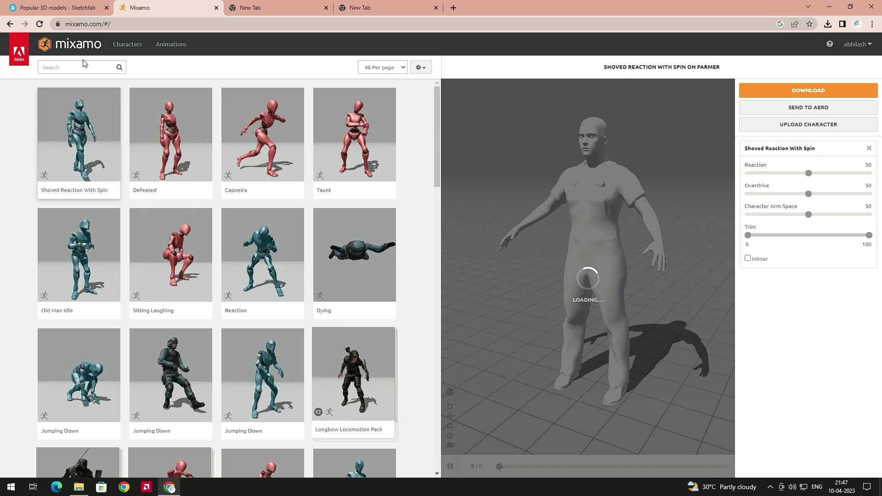
pyautogui.click(64, 67)
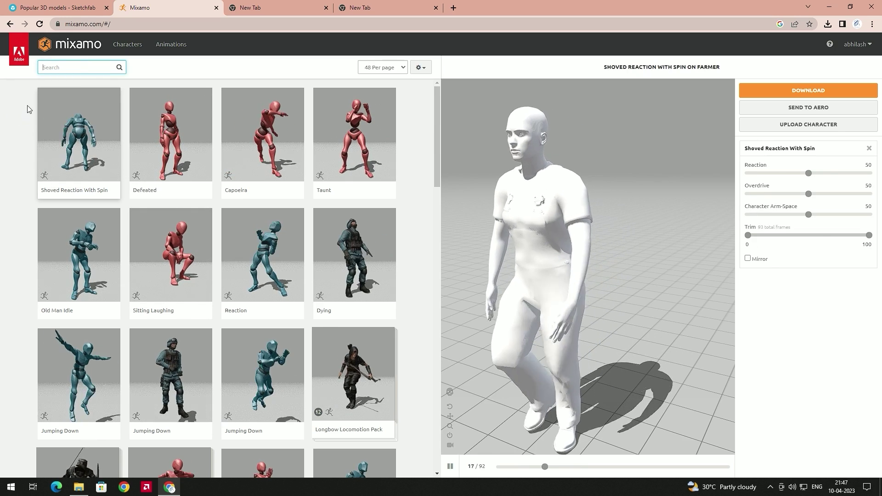
pyautogui.click(62, 70)
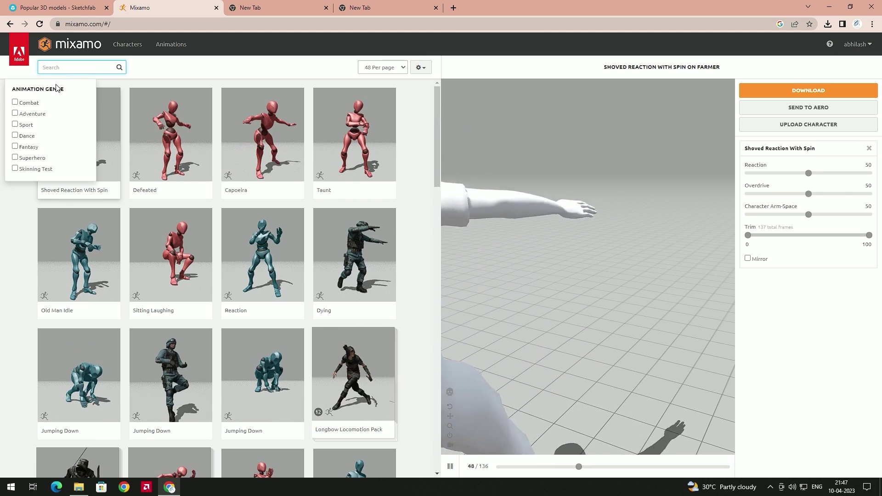
pyautogui.click(27, 136)
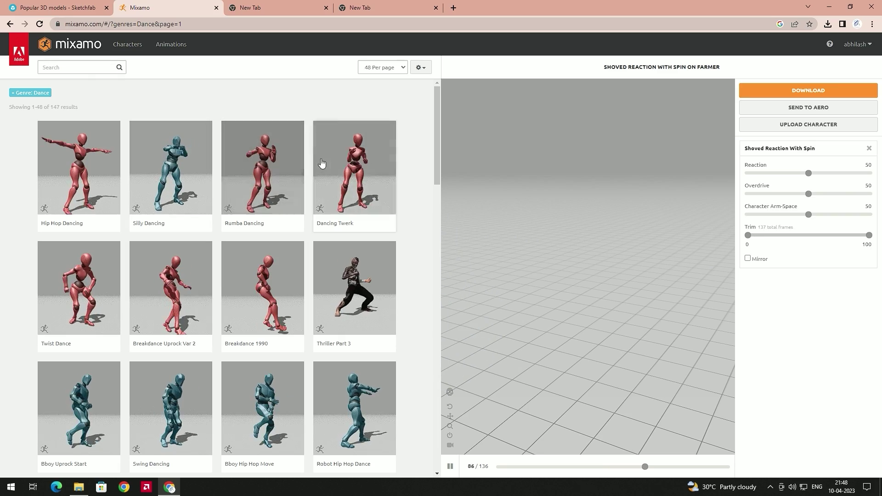
# Try Robot Hip Hop Dance and Dancing Twerk on the Farmer, then start a character upload
pyautogui.scroll(-2, 371, 207)
pyautogui.click(366, 280)
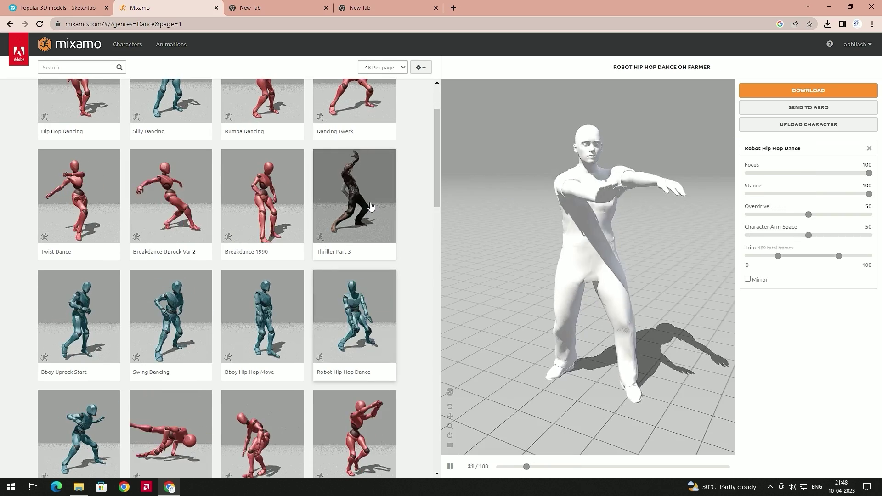
pyautogui.scroll(2, 363, 310)
pyautogui.click(322, 177)
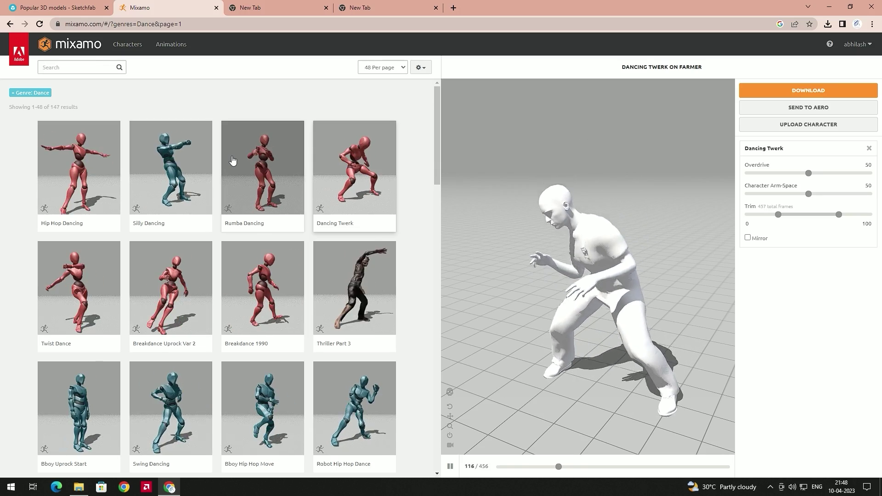
pyautogui.moveTo(237, 221)
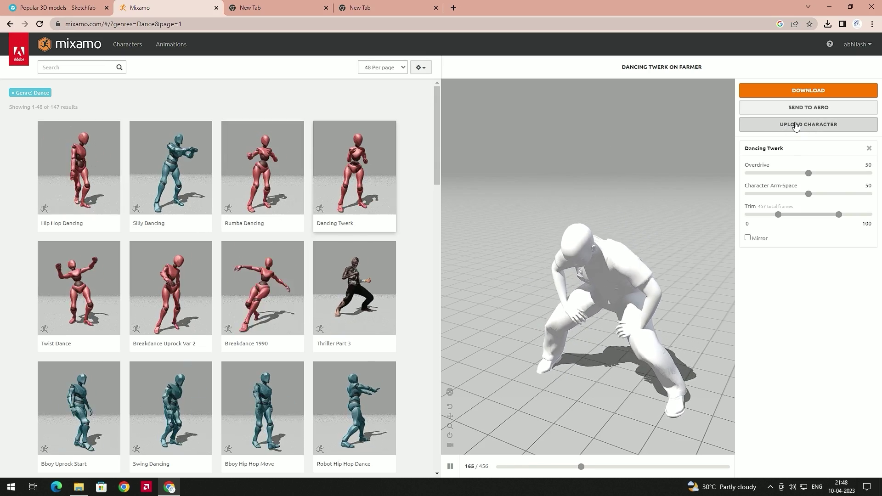
pyautogui.click(795, 125)
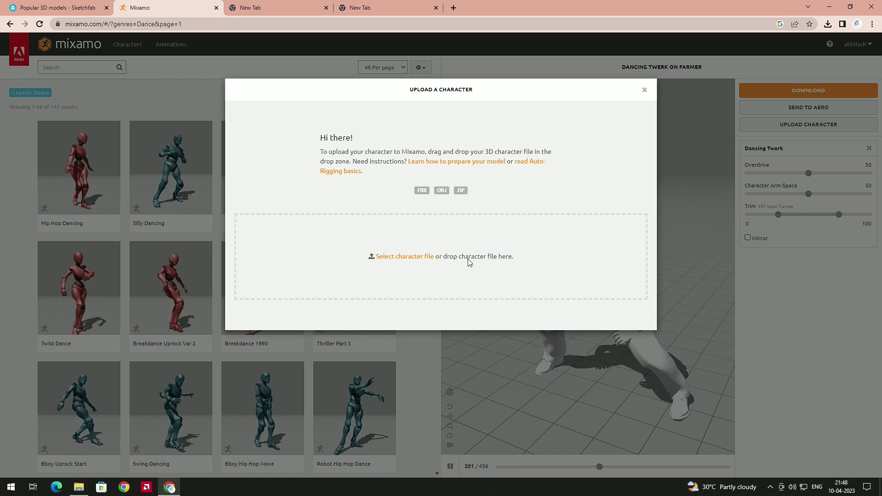
# Drag the Farmer model file from File Explorer into Mixamo's upload drop zone
pyautogui.hotkey('alt', 'Tab')
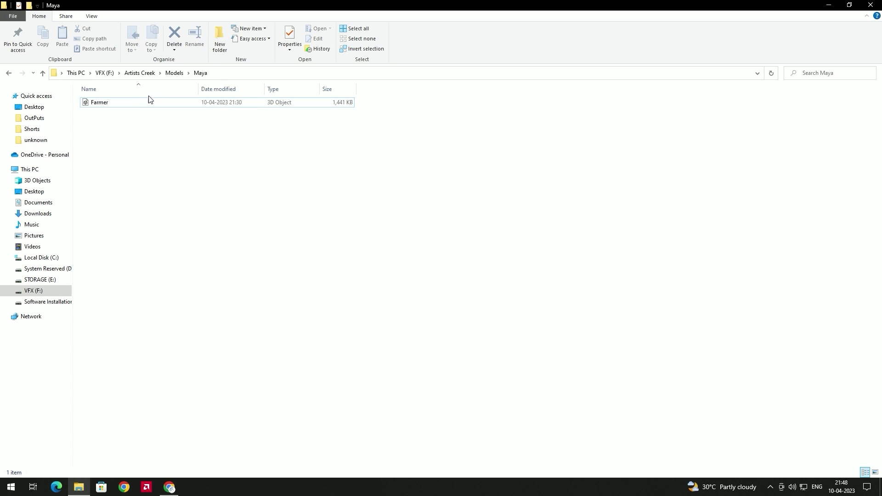
pyautogui.click(170, 104)
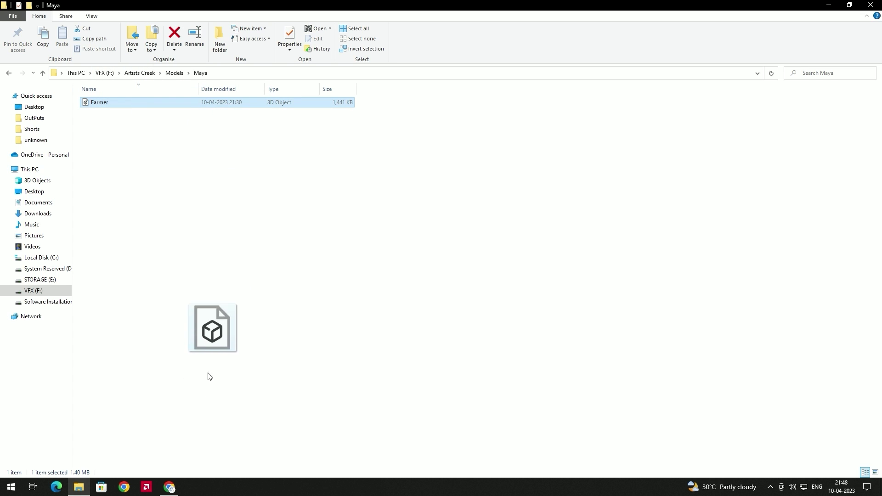
pyautogui.moveTo(209, 377); pyautogui.dragTo(386, 235)
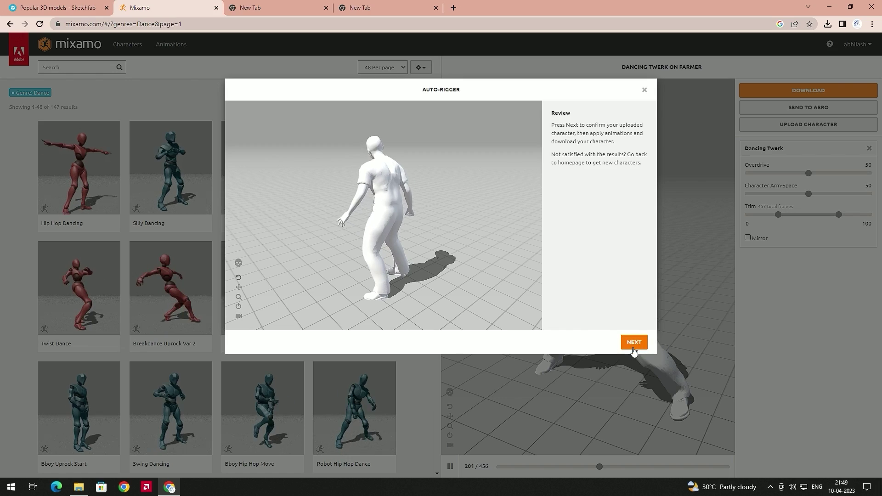
# Confirm the auto-rigged Farmer as the new character and apply Swing Dancing to it
pyautogui.click(634, 349)
pyautogui.click(635, 346)
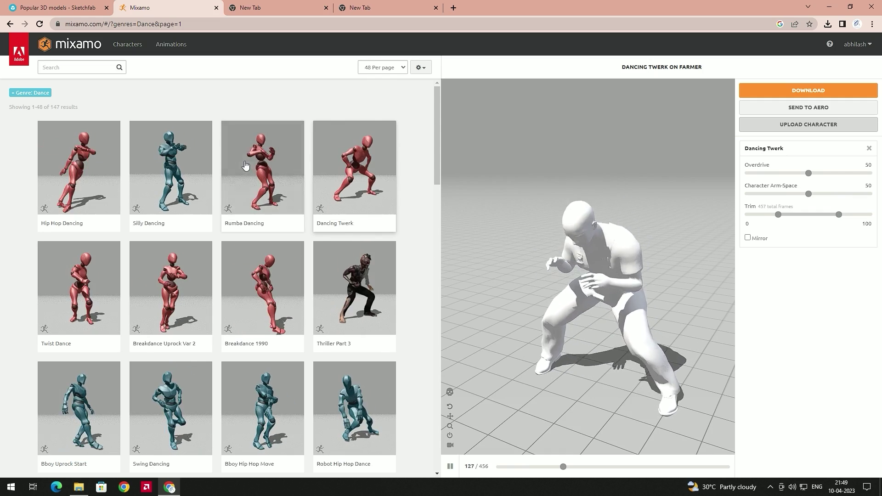
pyautogui.scroll(-3, 298, 272)
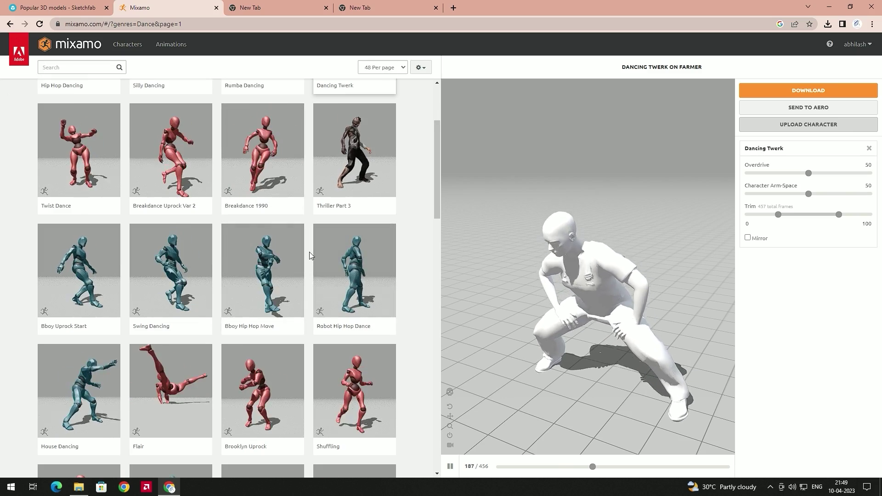
pyautogui.click(172, 261)
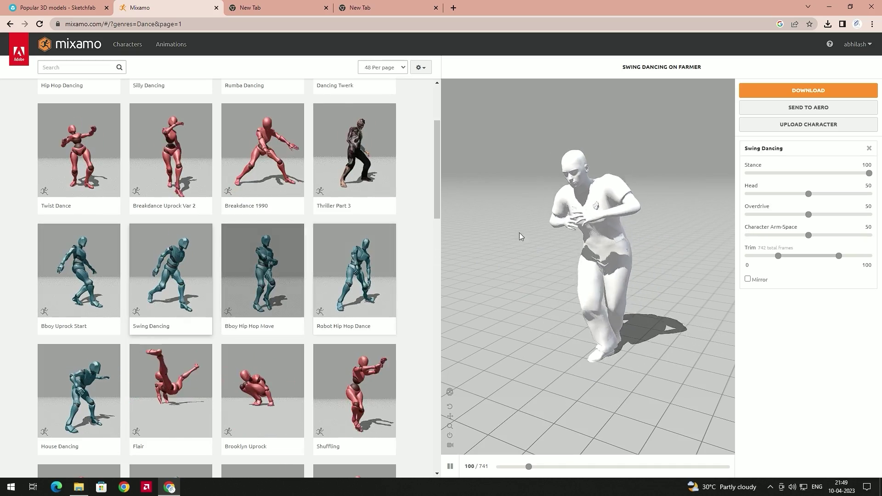
# In the download settings, keep FBX Binary (.fbx) as the export format
pyautogui.click(775, 95)
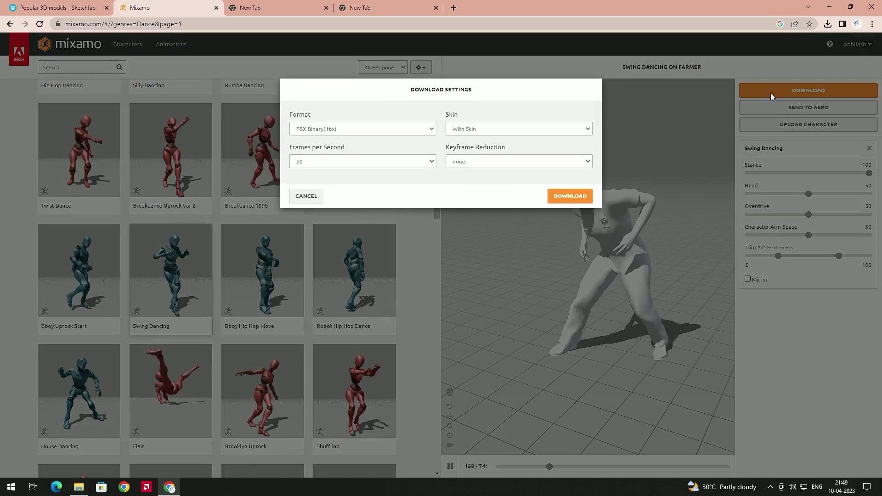
pyautogui.click(336, 131)
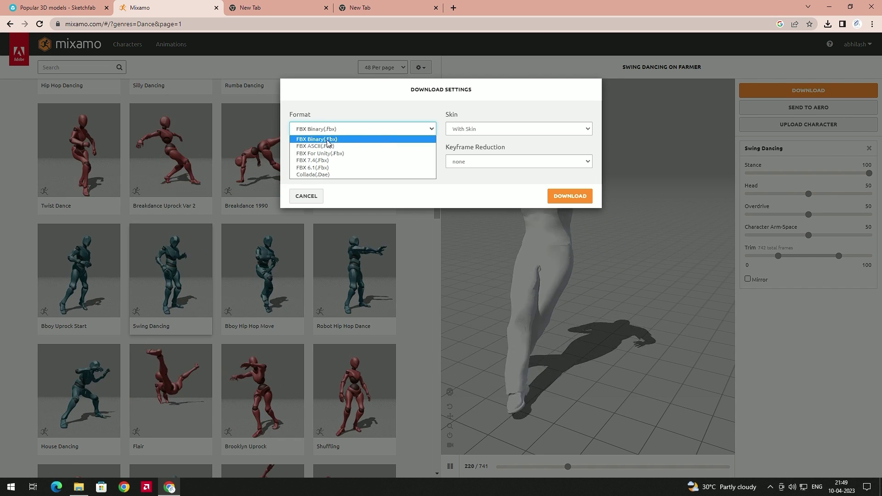
pyautogui.click(325, 140)
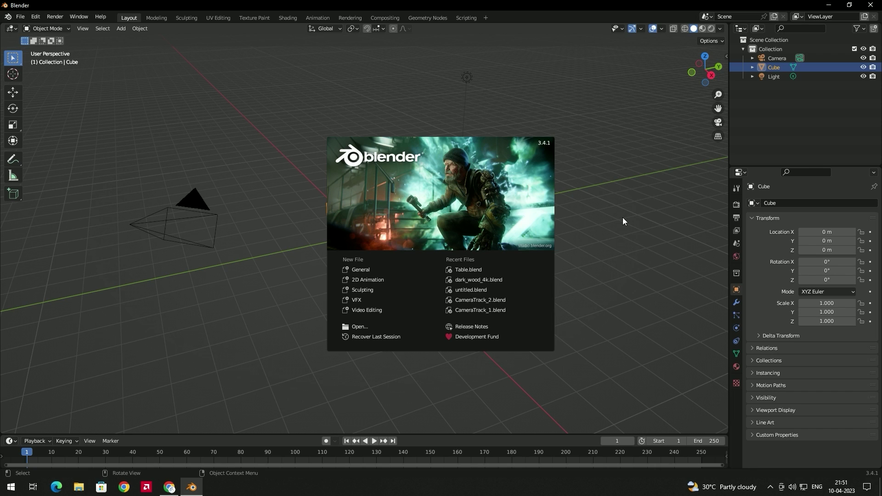
# Import Breakdance Uprock Var 2.fbx into the Blender scene as an FBX file
pyautogui.click(570, 265)
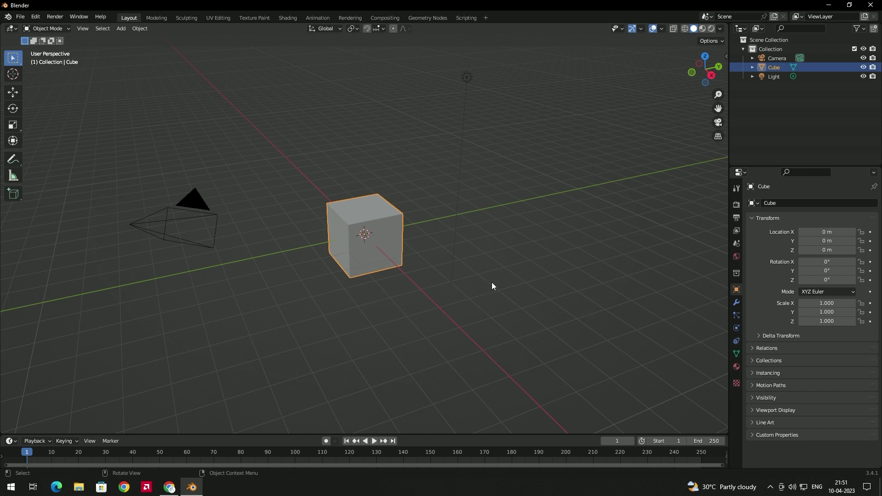
pyautogui.click(21, 19)
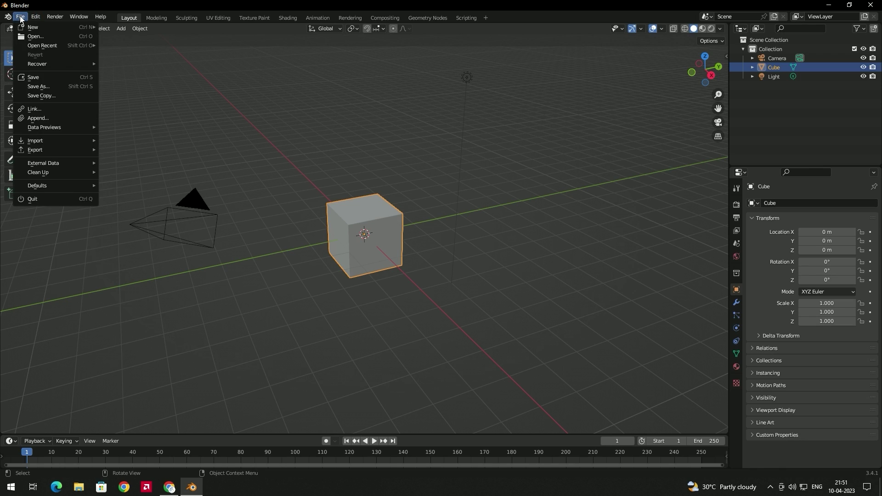
pyautogui.moveTo(84, 134)
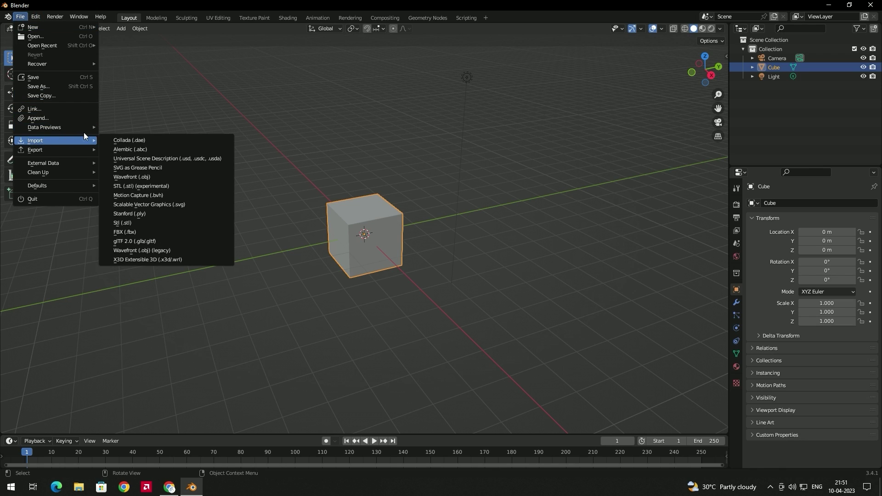
pyautogui.click(172, 233)
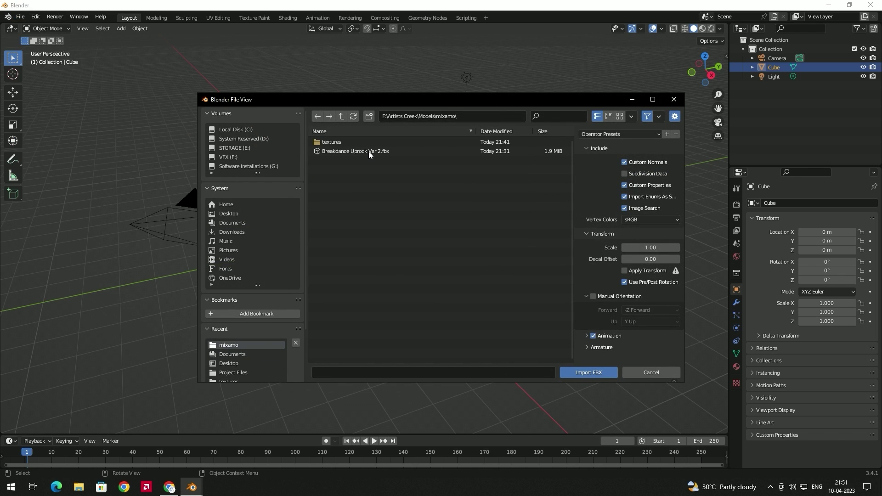
pyautogui.click(369, 151)
pyautogui.click(591, 374)
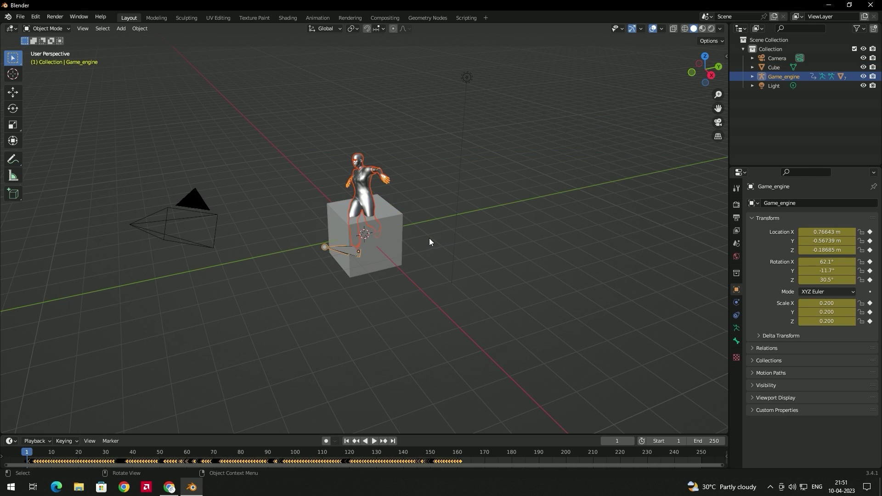
# Delete the default cube and play back the character's dance animation
pyautogui.click(383, 269)
pyautogui.press('Delete')
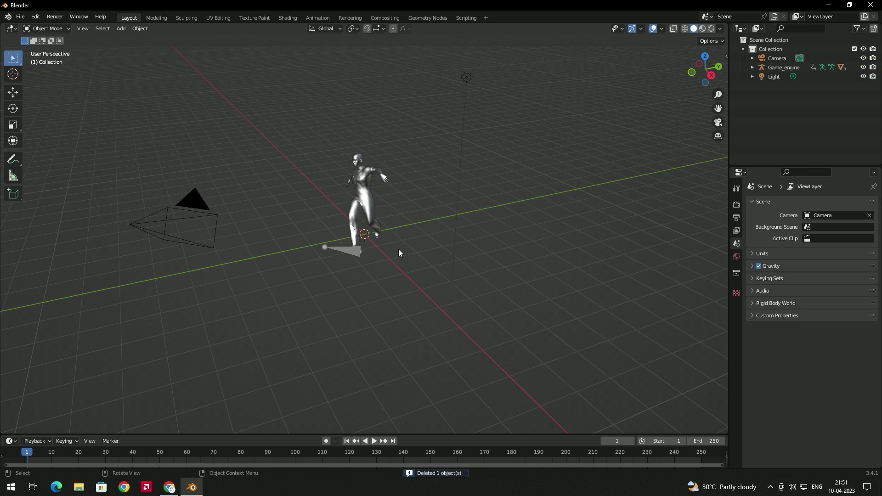
pyautogui.moveTo(398, 249); pyautogui.dragTo(419, 248, button='middle')
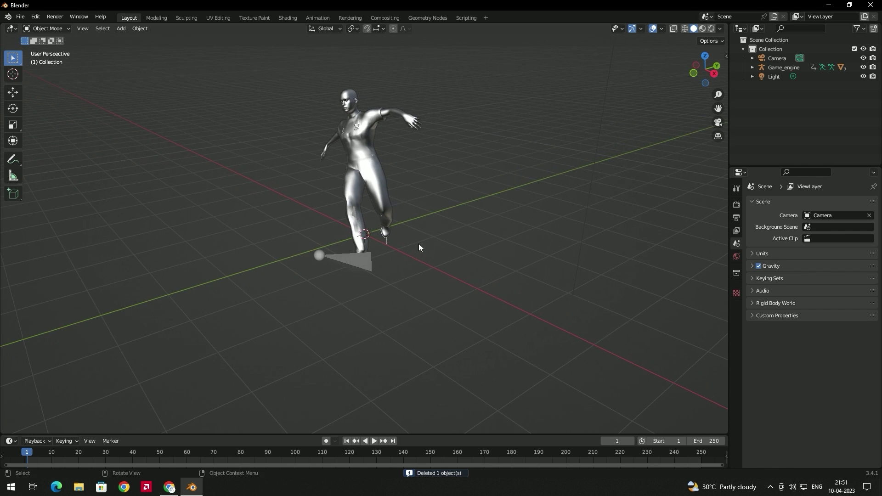
pyautogui.click(373, 442)
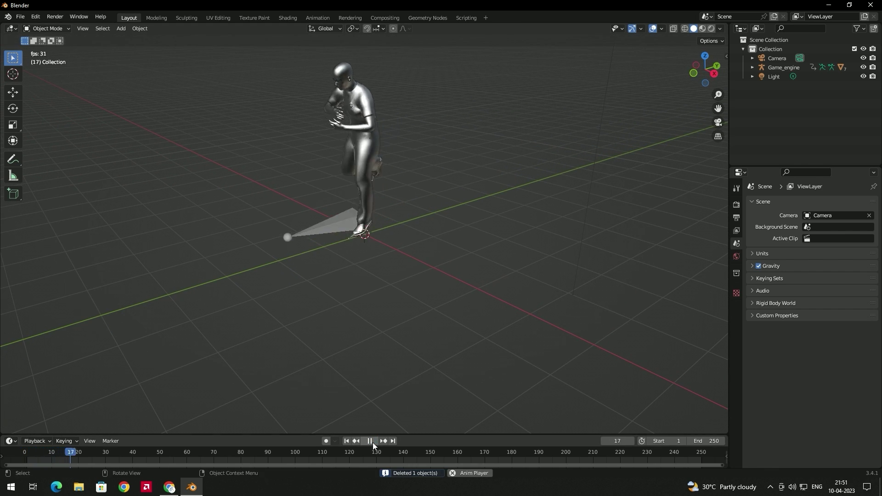
pyautogui.press('Escape')
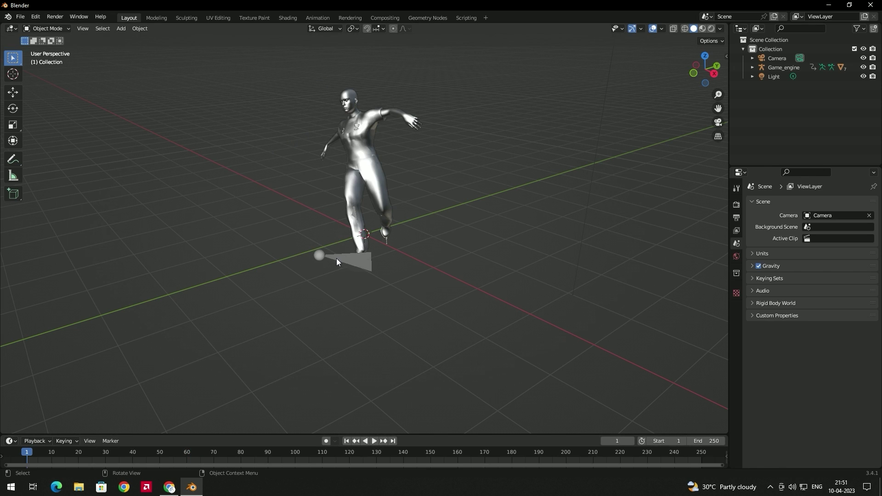
# Hide the Game_engine armature in the viewport, leaving only the character mesh
pyautogui.click(337, 258)
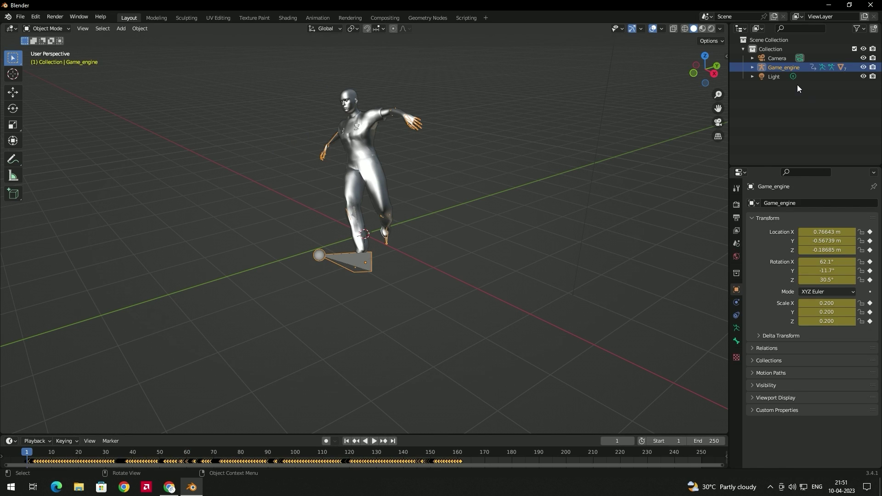
pyautogui.click(863, 68)
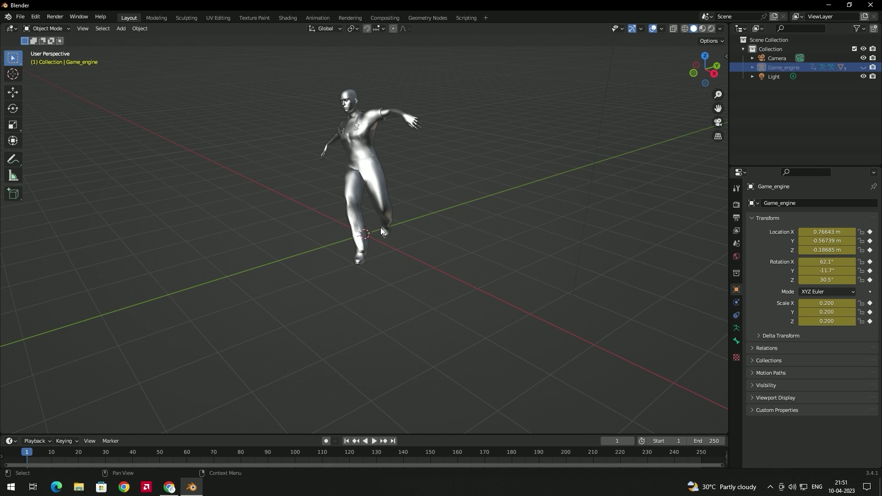
pyautogui.moveTo(381, 228)
pyautogui.mouseDown(button='middle')
pyautogui.moveTo(412, 233)
pyautogui.moveTo(370, 215)
pyautogui.moveTo(418, 228)
pyautogui.moveTo(390, 226)
pyautogui.mouseUp(button='middle')
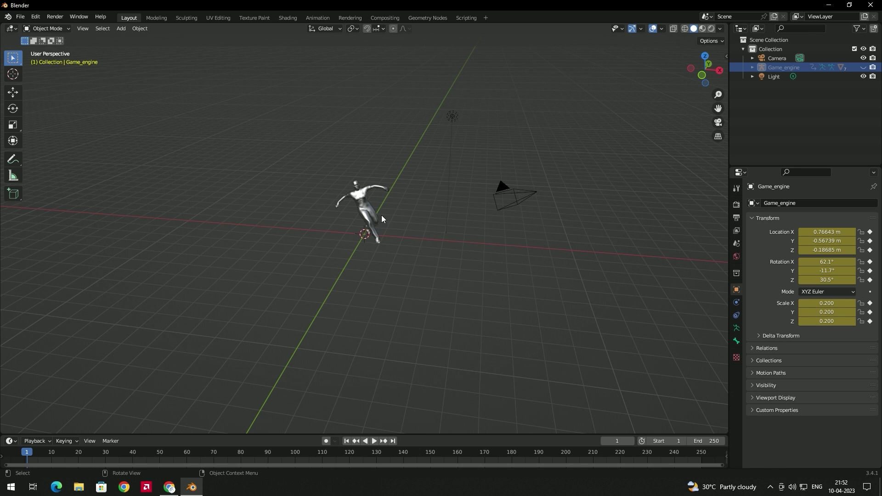
pyautogui.press('space')
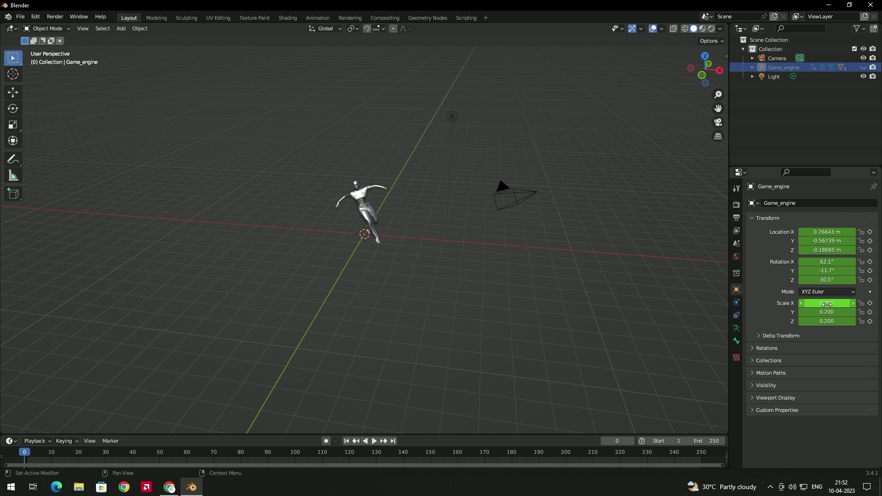
pyautogui.moveTo(827, 303); pyautogui.dragTo(834, 321)
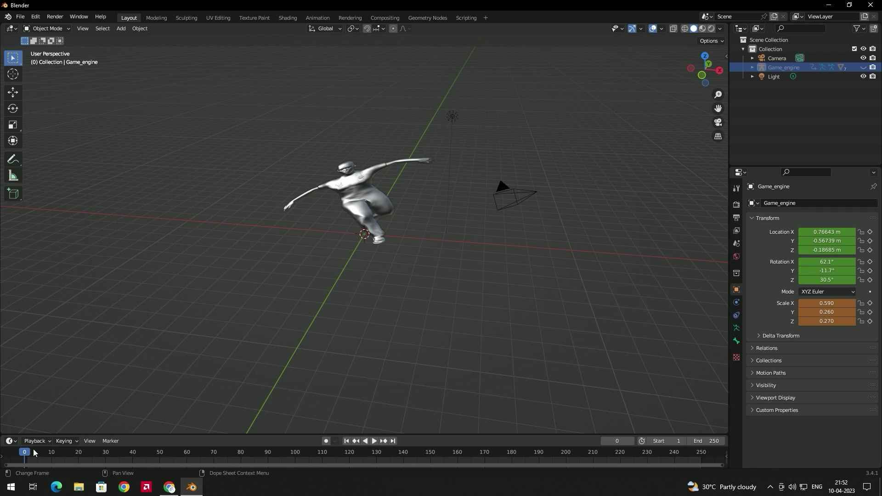
pyautogui.press('space')
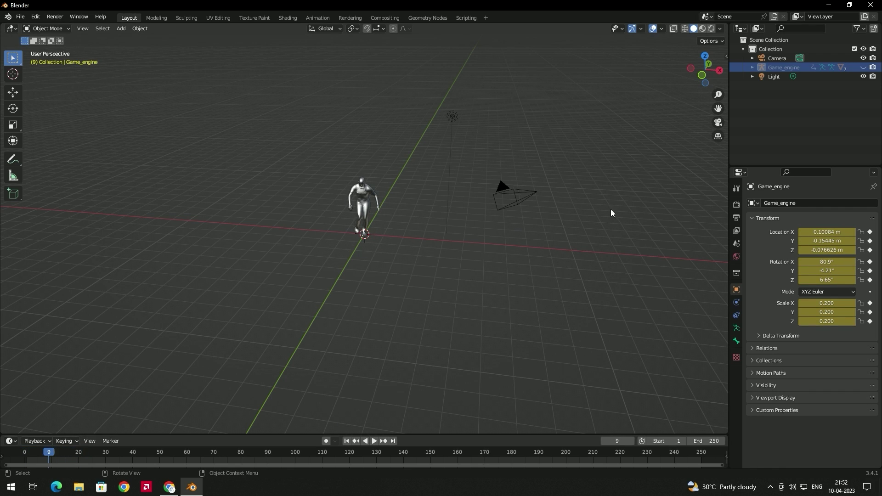
pyautogui.press('Escape')
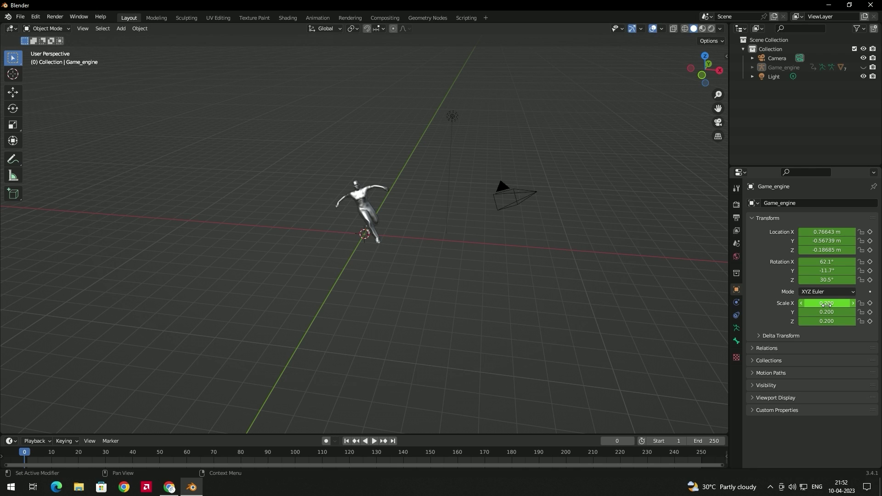
# Clear the keyframes on the Game_engine rig's Scale values
pyautogui.rightClick(827, 304)
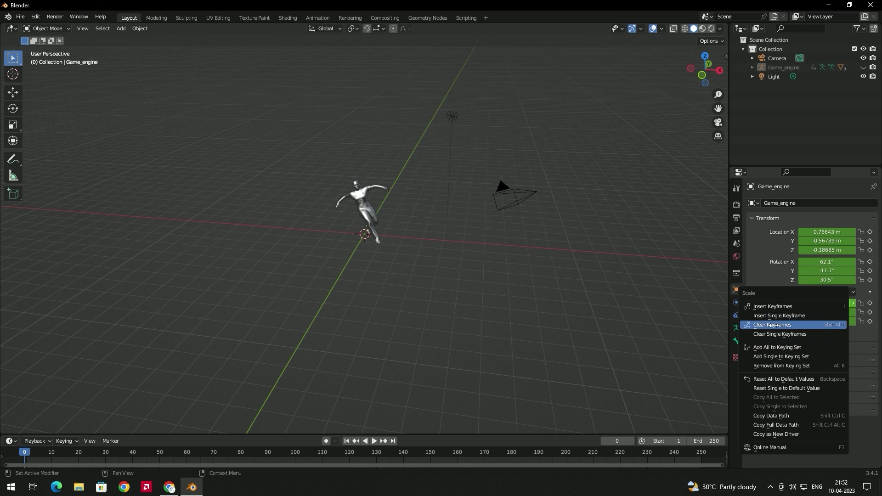
pyautogui.click(775, 327)
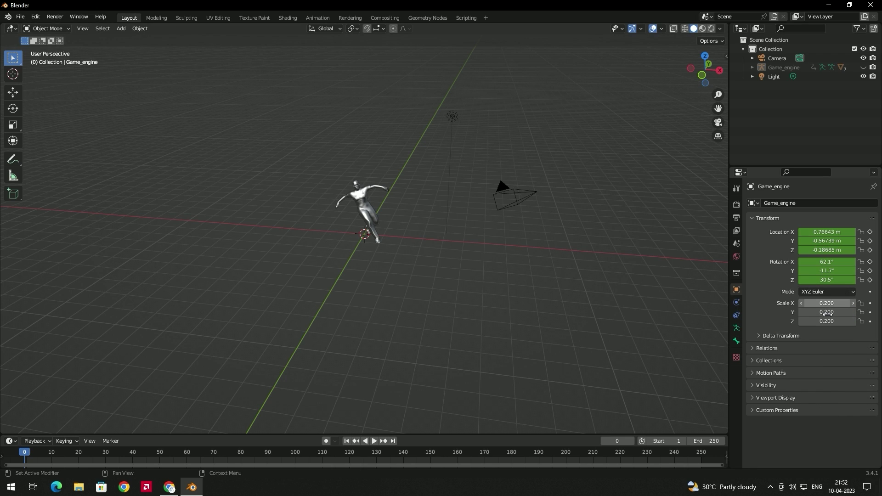
pyautogui.press('space')
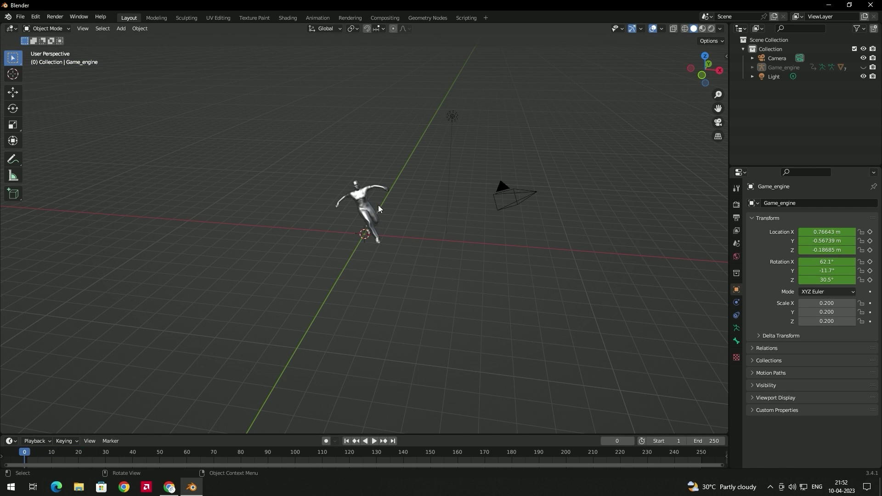
# Set the Game_engine rig's scale to 0.4 on X, Y and Z
pyautogui.click(779, 68)
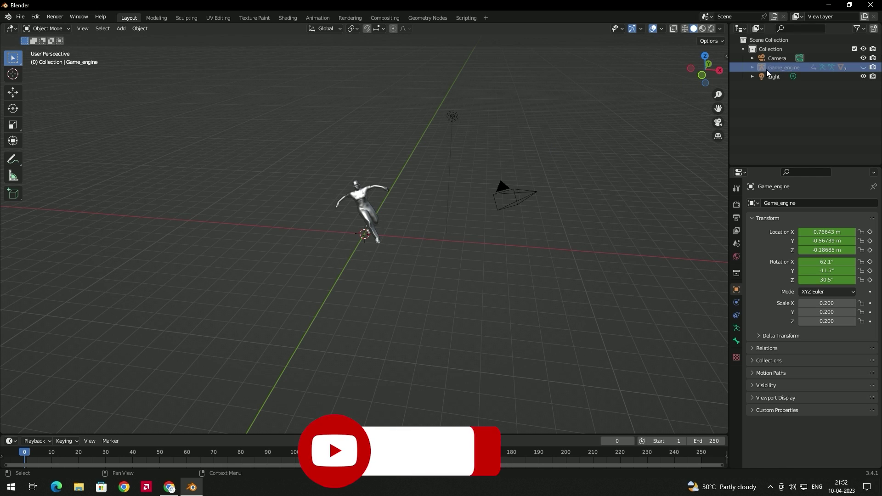
pyautogui.click(835, 306)
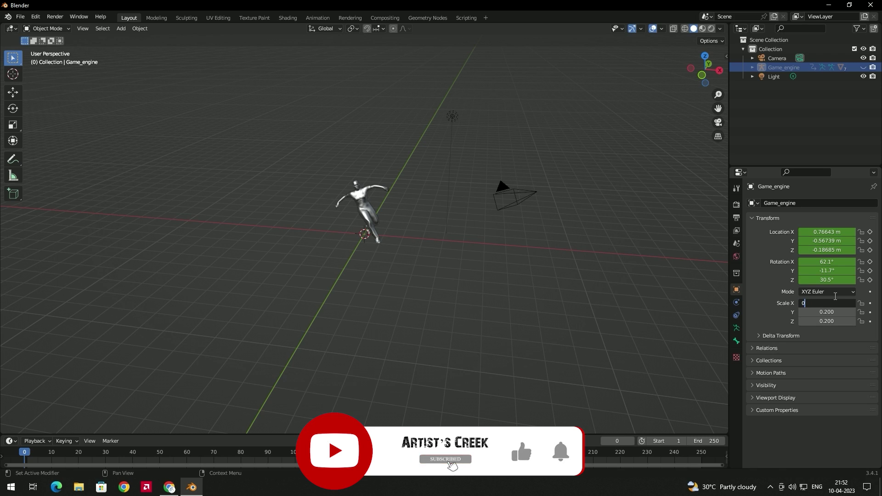
pyautogui.write('0.4')
pyautogui.press('Tab')
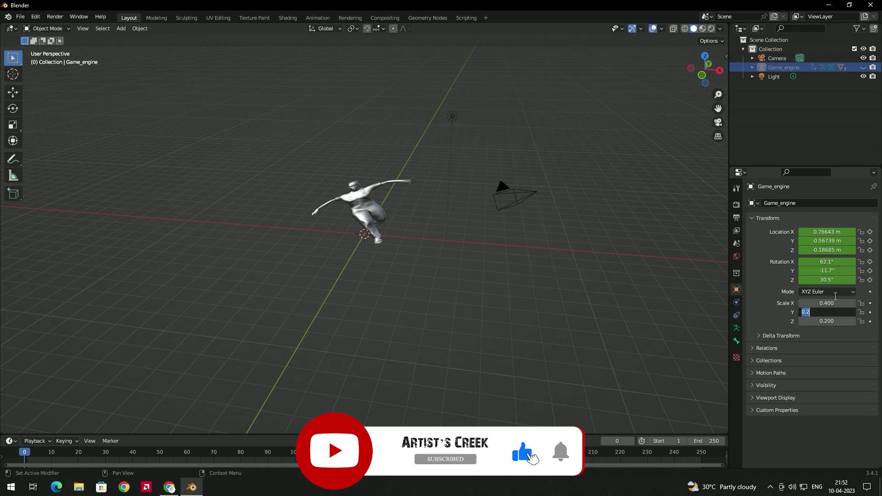
pyautogui.write('0.4')
pyautogui.press('Tab')
pyautogui.write('0')
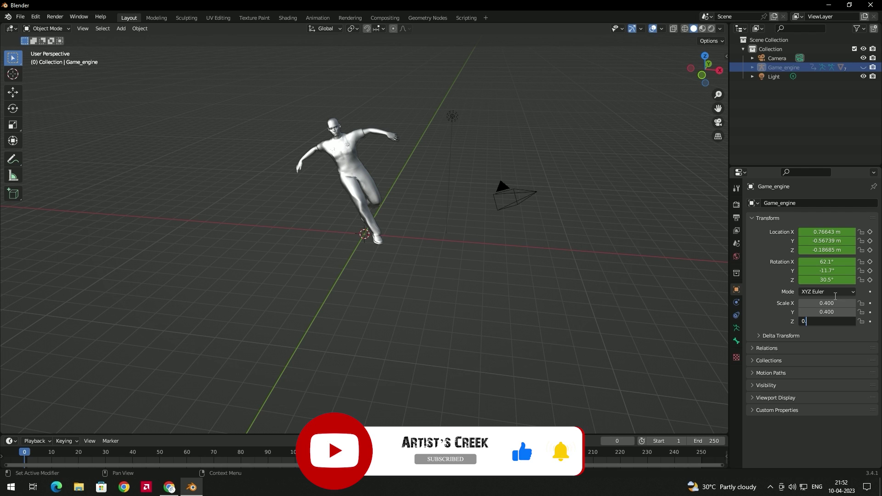
pyautogui.write('.4')
pyautogui.press('Return')
pyautogui.moveTo(343, 333); pyautogui.dragTo(365, 286, button='middle')
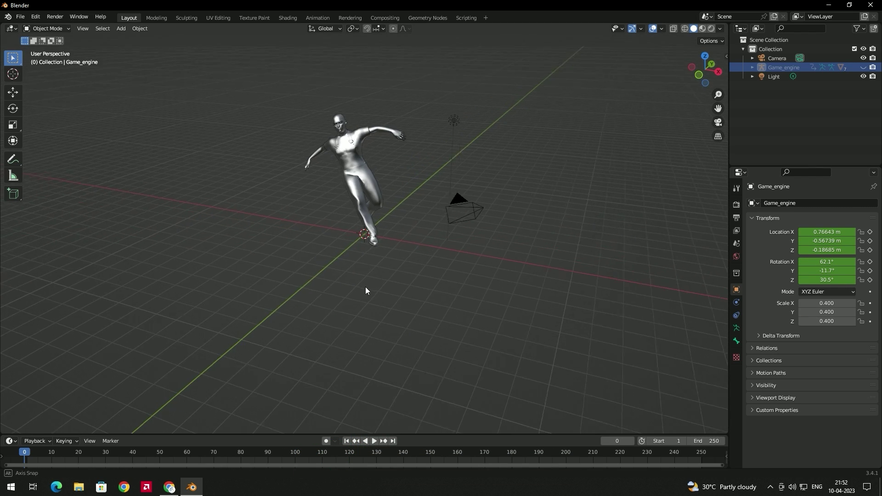
# Play and scrub the dance animation at the new 0.4 scale
pyautogui.press('space')
pyautogui.moveTo(373, 460); pyautogui.dragTo(277, 449)
pyautogui.press('Escape')
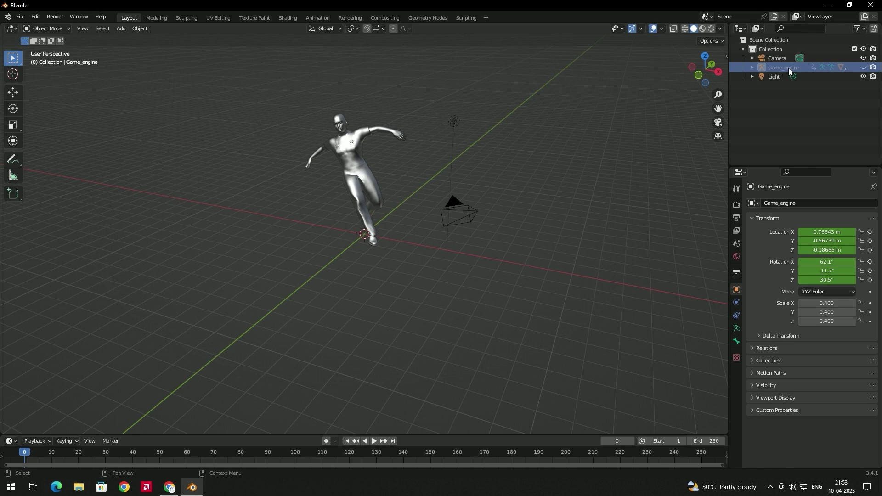
# Check the Apply transform options and select the male_worksuit01Mesh body mesh
pyautogui.hotkey('ctrl', 'a')
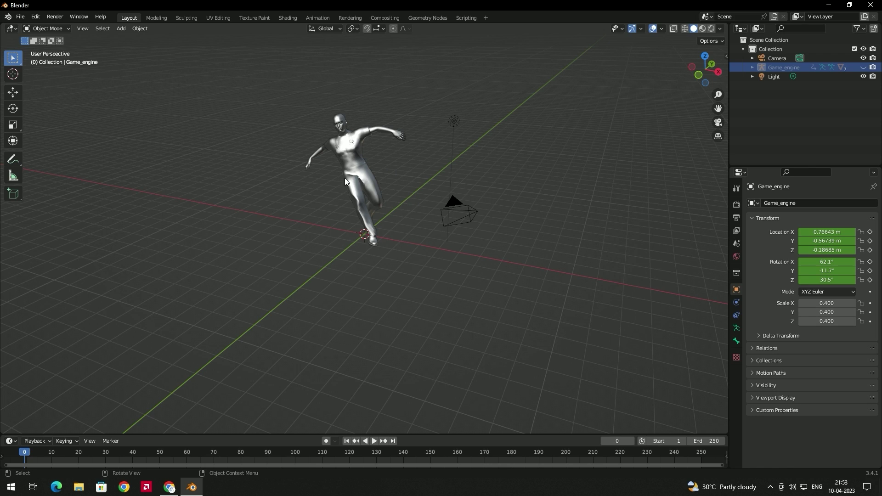
pyautogui.click(356, 164)
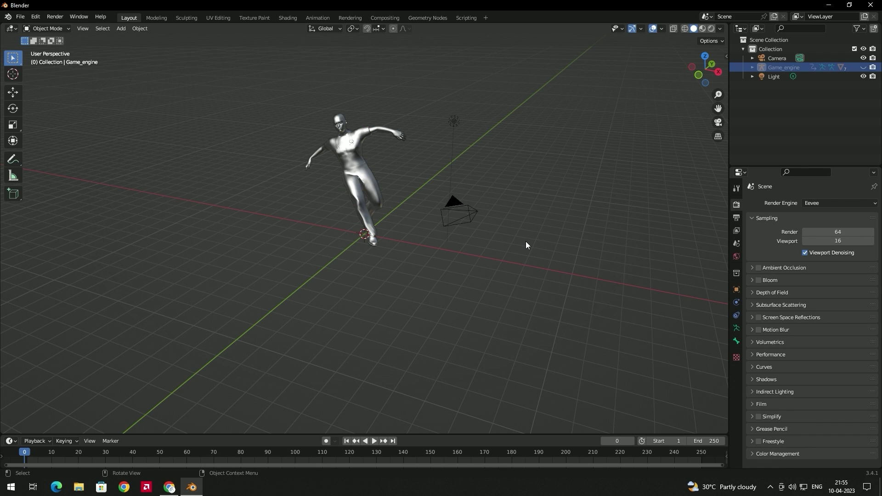
pyautogui.click(355, 165)
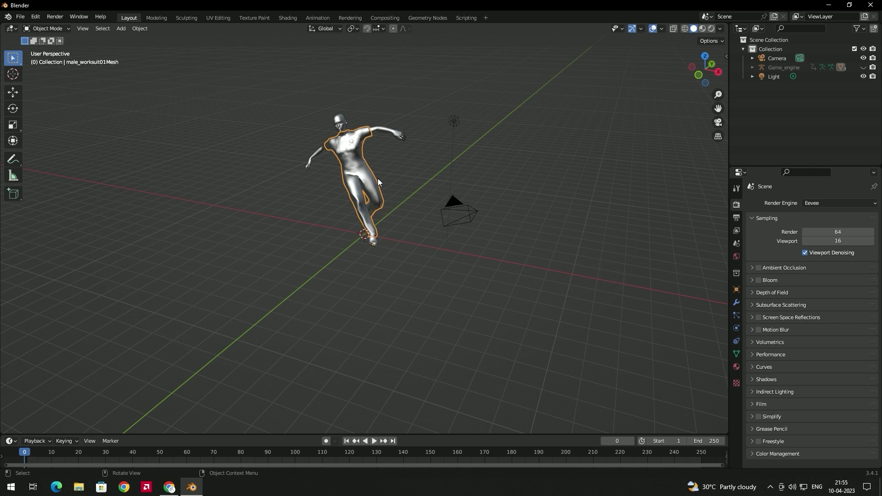
# Add a particle system to the body mesh, preview the dance to frame 69, and make it Hair
pyautogui.click(736, 316)
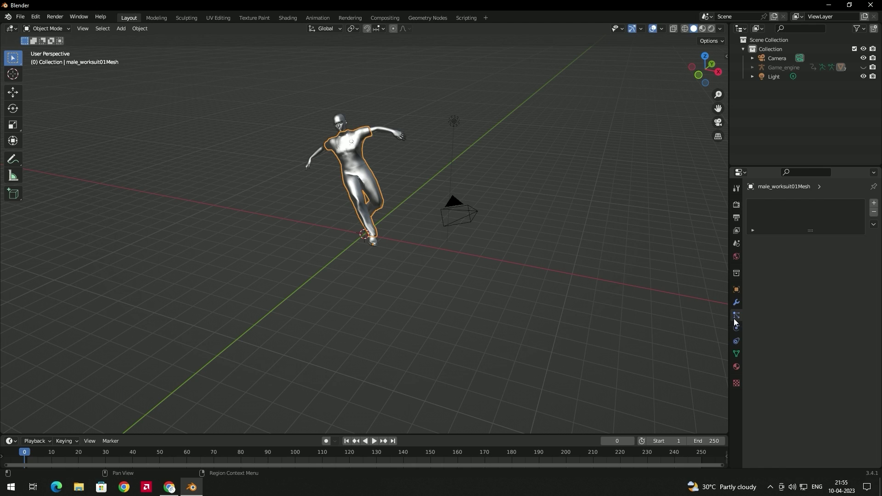
pyautogui.click(874, 203)
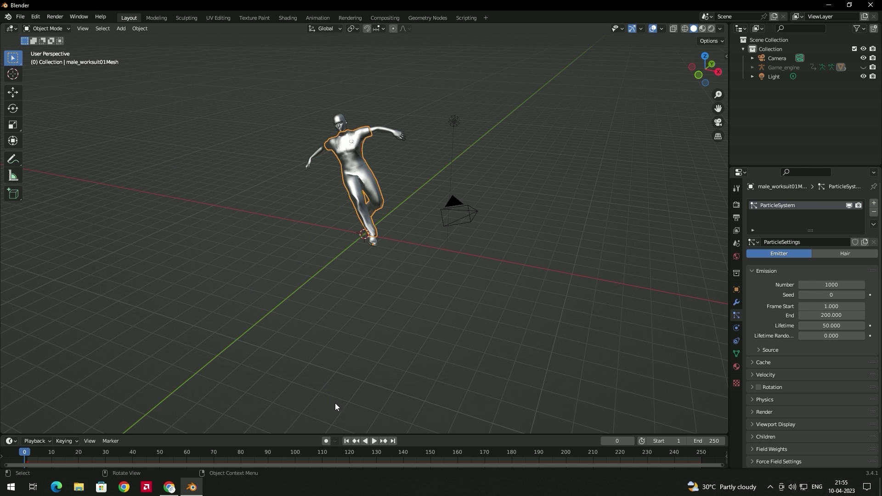
pyautogui.click(375, 442)
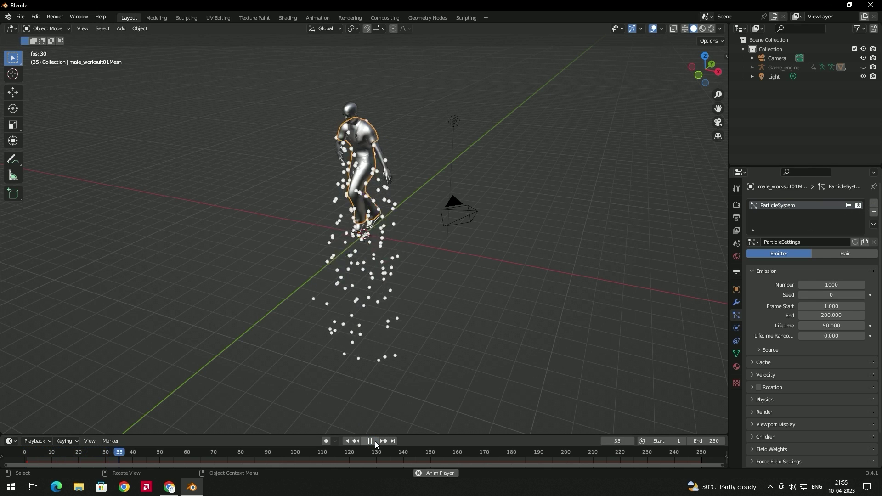
pyautogui.click(375, 441)
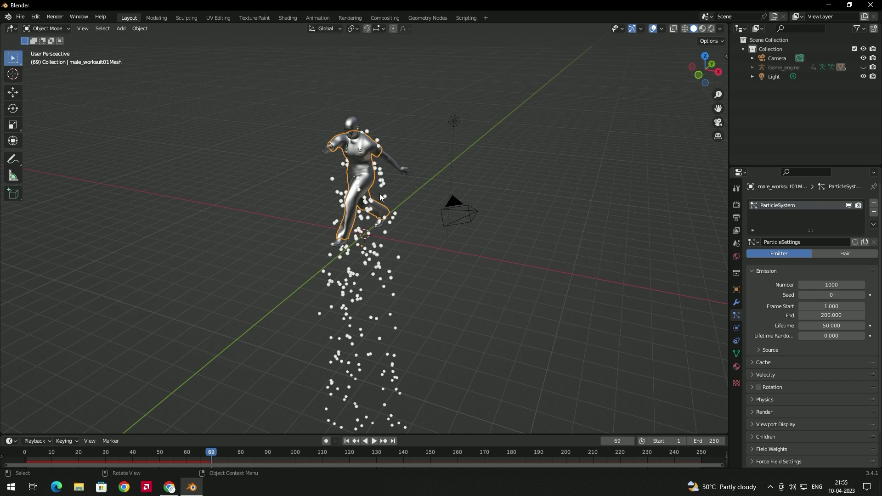
pyautogui.click(840, 255)
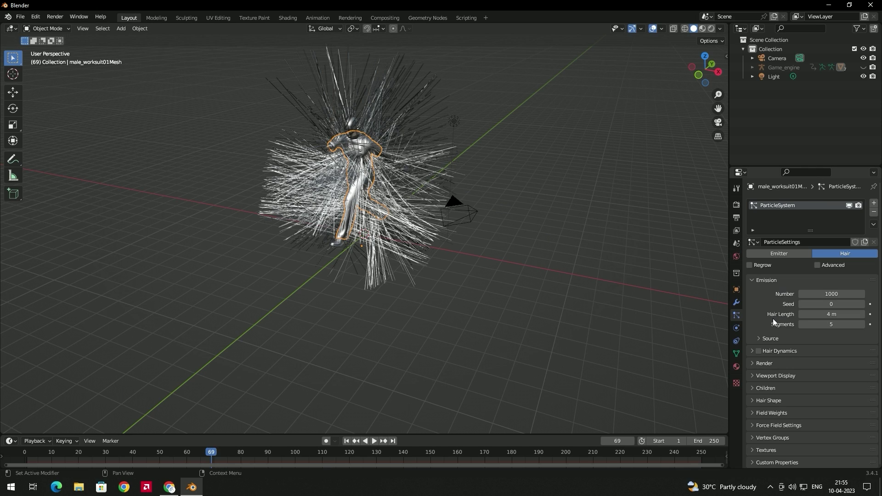
# Set Hair Length to 0.3 m and zoom in and out to inspect the short strands
pyautogui.moveTo(823, 314); pyautogui.dragTo(597, 314)
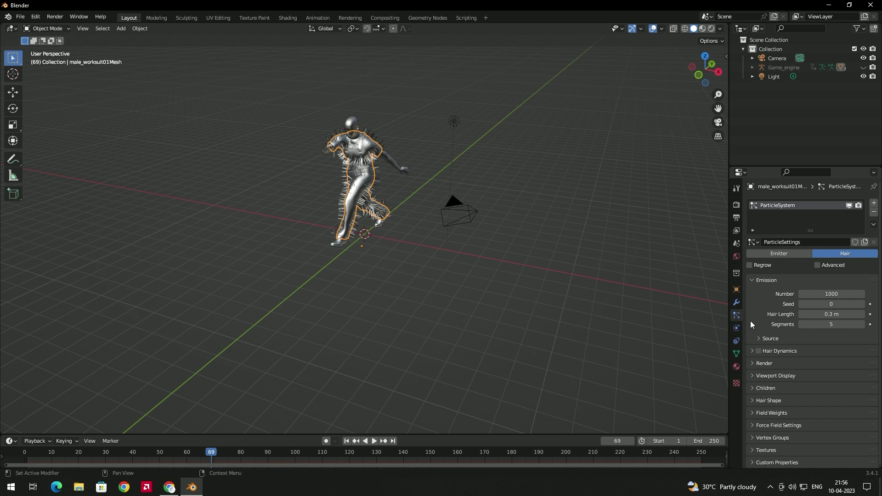
pyautogui.moveTo(339, 186); pyautogui.dragTo(404, 197, button='middle')
pyautogui.scroll(5, 399, 188)
pyautogui.scroll(2, 429, 228)
pyautogui.scroll(-3, 430, 228)
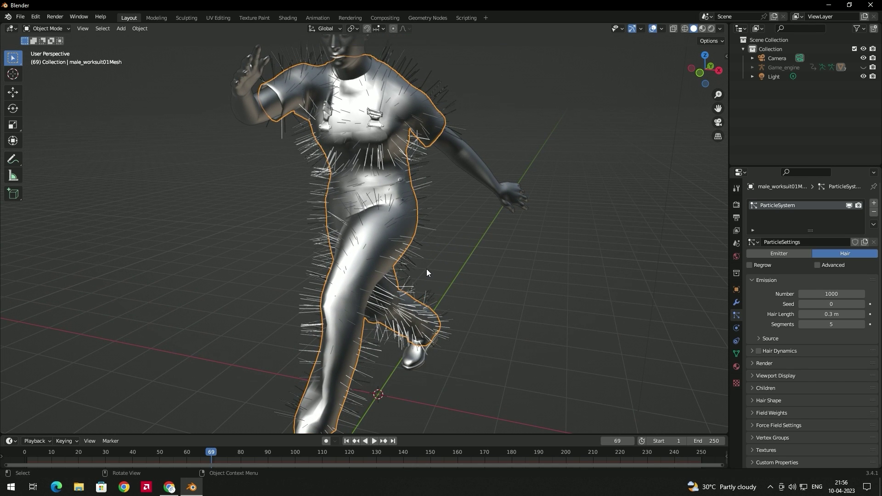
pyautogui.scroll(-3, 406, 216)
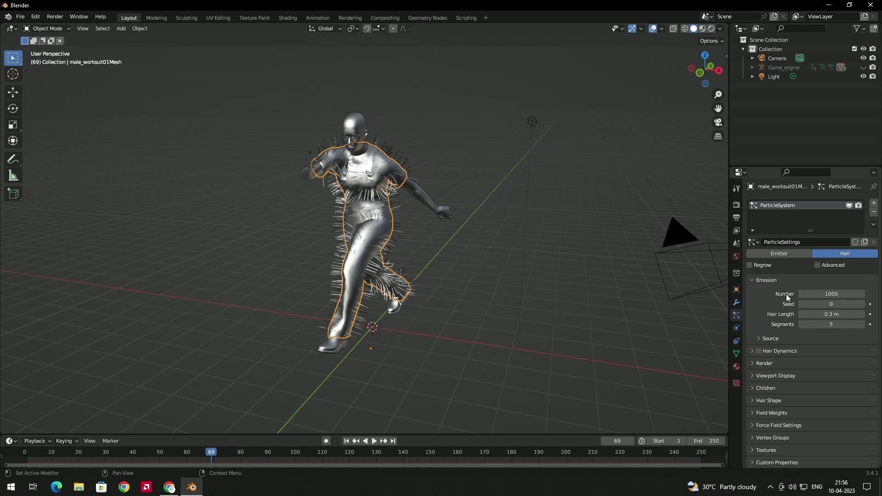
# Set the hair particle Number to 2000
pyautogui.click(834, 294)
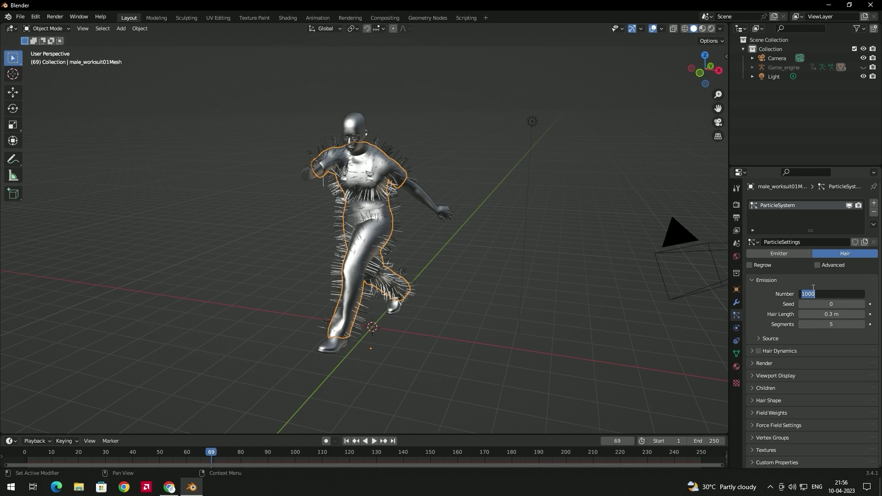
pyautogui.write('2000')
pyautogui.press('Return')
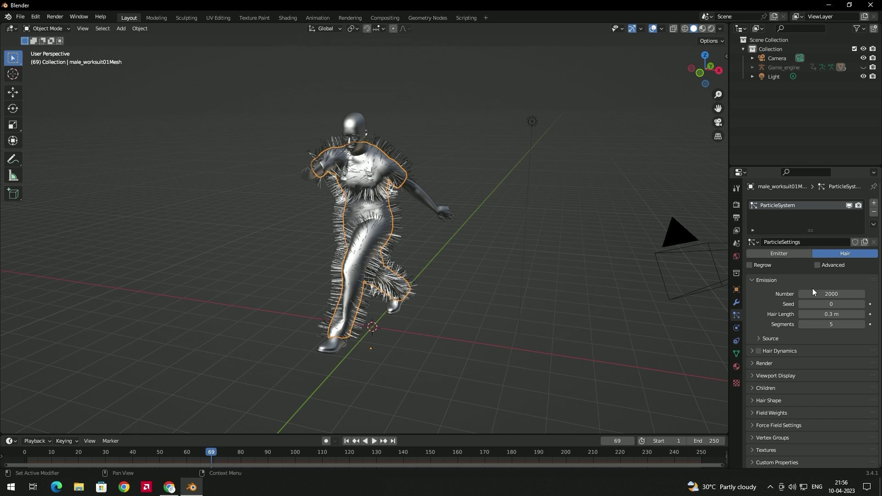
# Play the dance from near the start and pause it at frame 40
pyautogui.press('space')
pyautogui.click(26, 453)
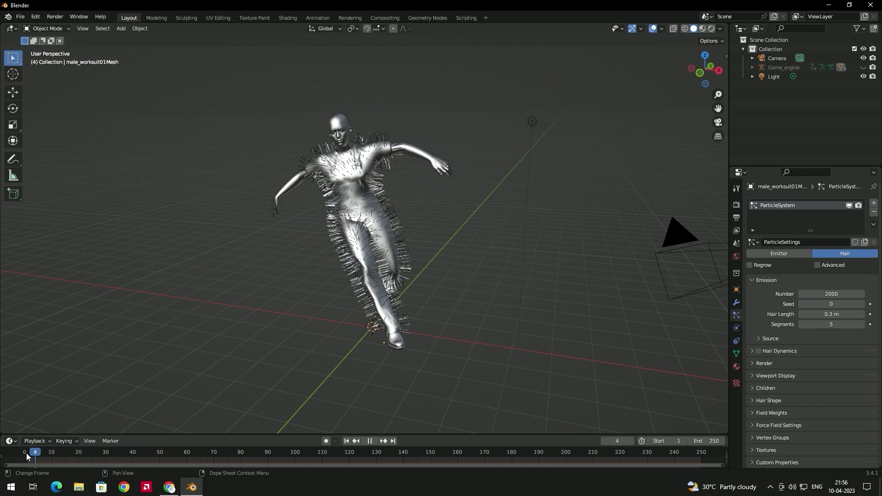
pyautogui.click(371, 441)
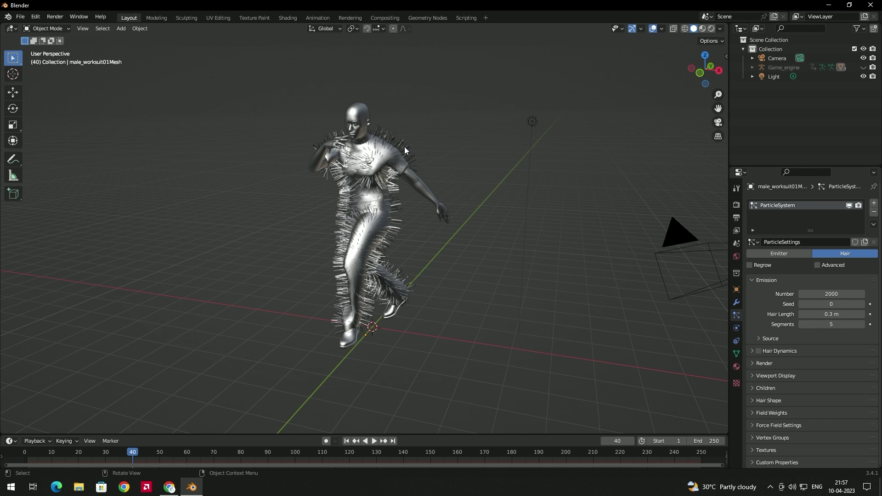
# Enable Hair Dynamics, play the dance from frame 1 to 51, and expand its settings
pyautogui.click(759, 351)
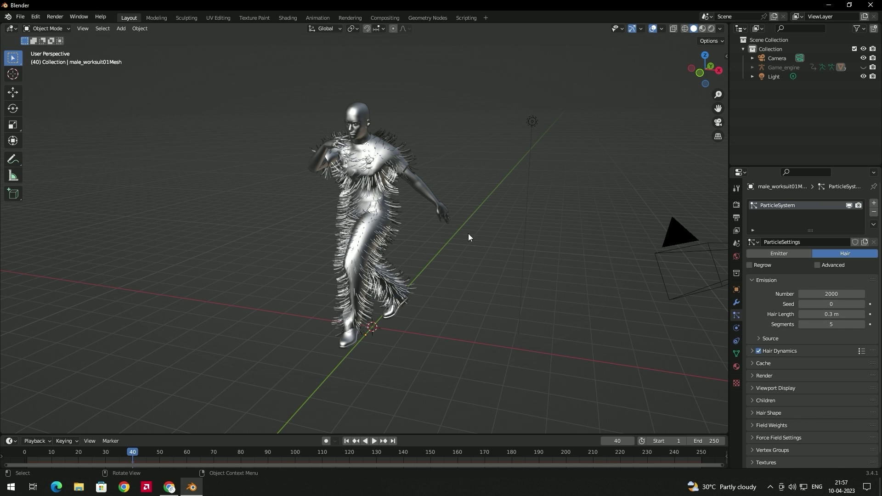
pyautogui.click(26, 456)
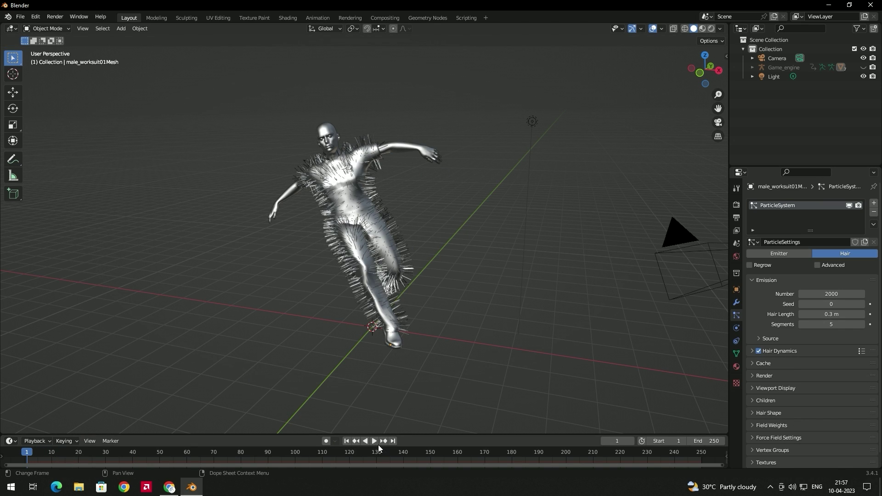
pyautogui.click(374, 442)
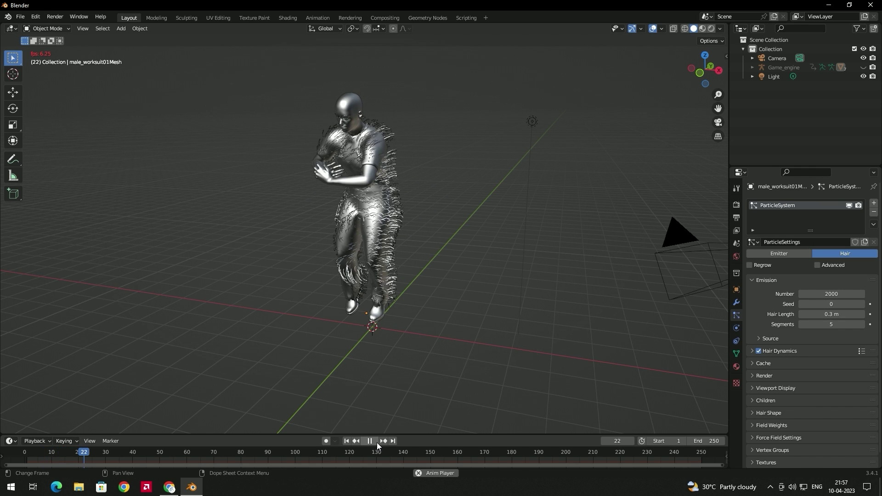
pyautogui.press('space')
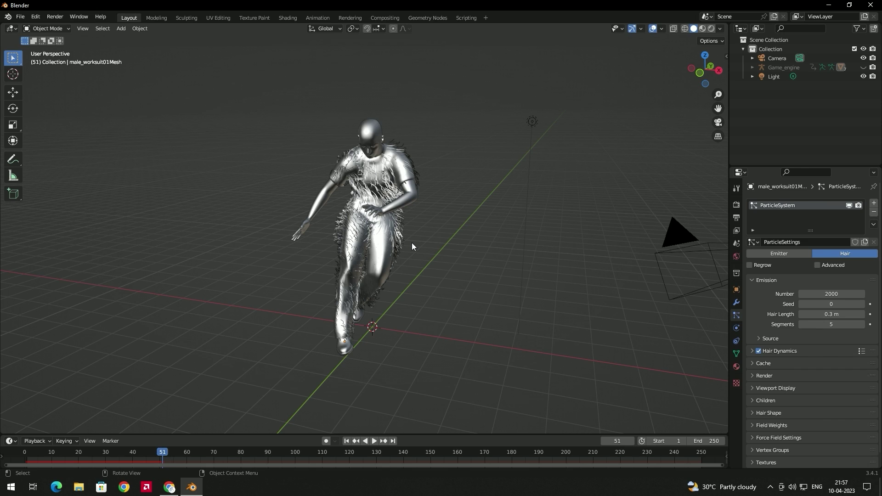
pyautogui.click(753, 351)
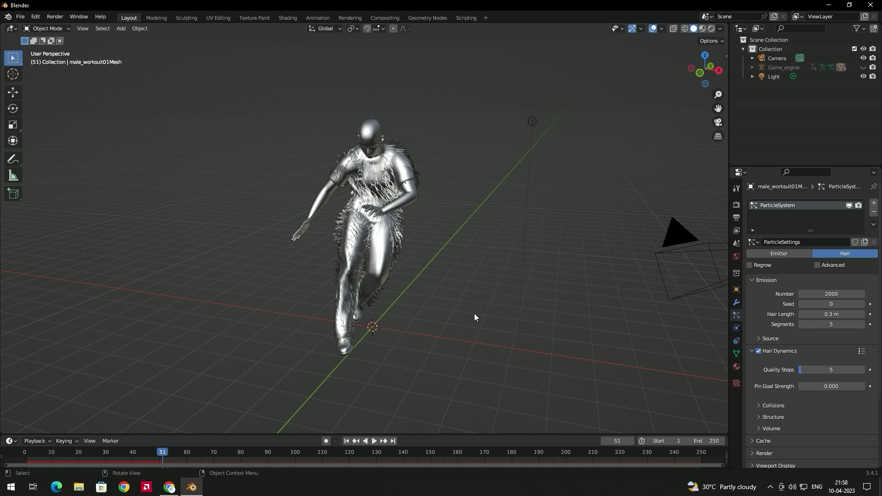
# Set Hair Dynamics Quality Steps to 6
pyautogui.click(829, 368)
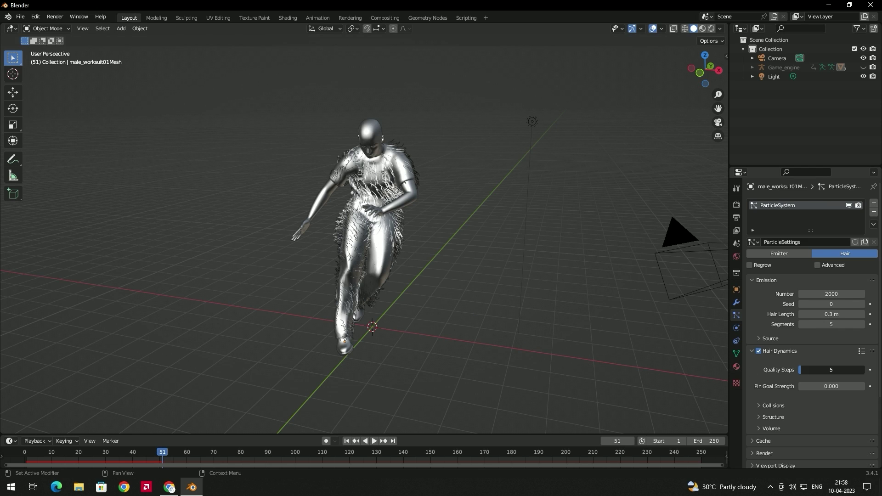
pyautogui.write('6')
pyautogui.press('Return')
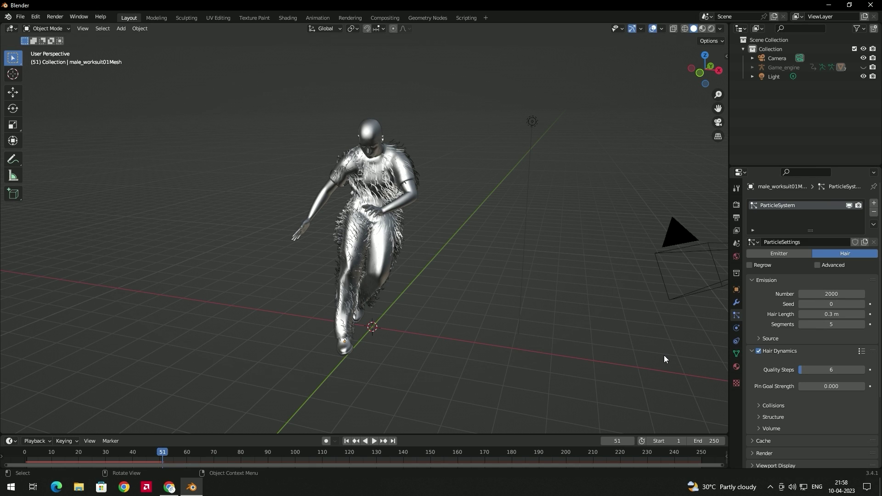
pyautogui.scroll(-2, 803, 418)
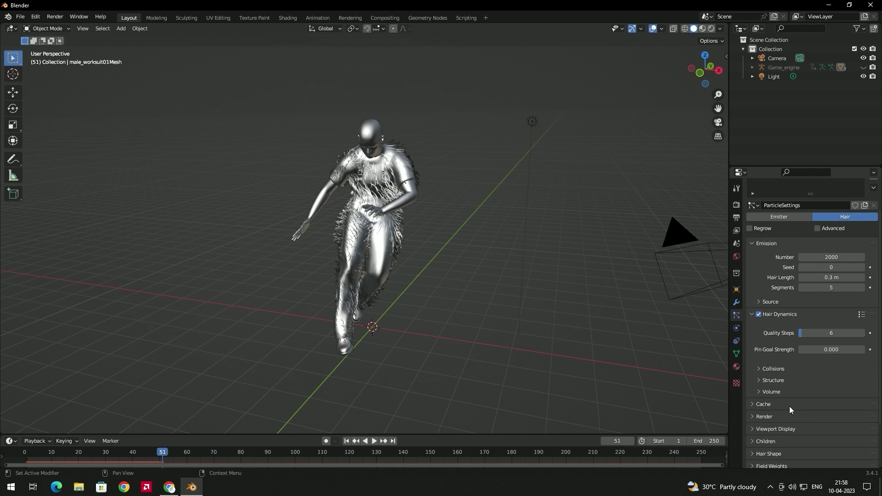
# In Render settings, switch hair paths to B-Spline and set path Steps to 7
pyautogui.click(753, 415)
pyautogui.scroll(-3, 757, 415)
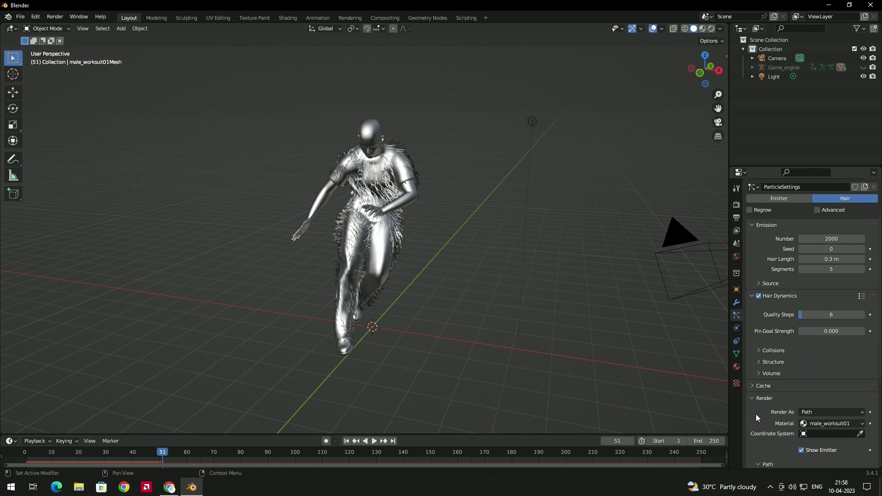
pyautogui.scroll(-3, 759, 404)
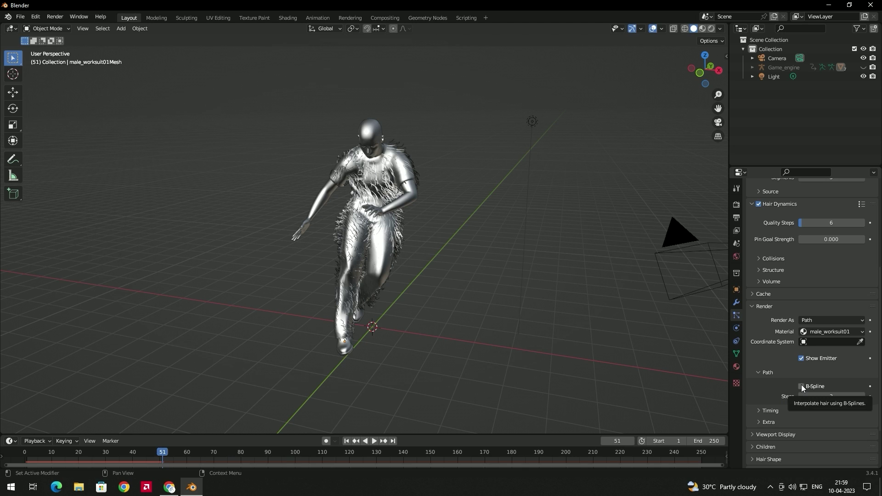
pyautogui.click(802, 386)
pyautogui.click(827, 395)
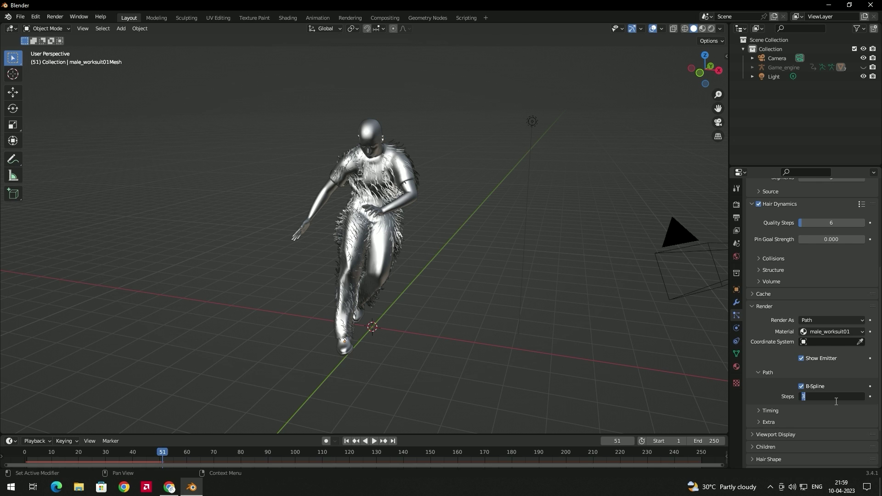
pyautogui.write('7')
pyautogui.press('Return')
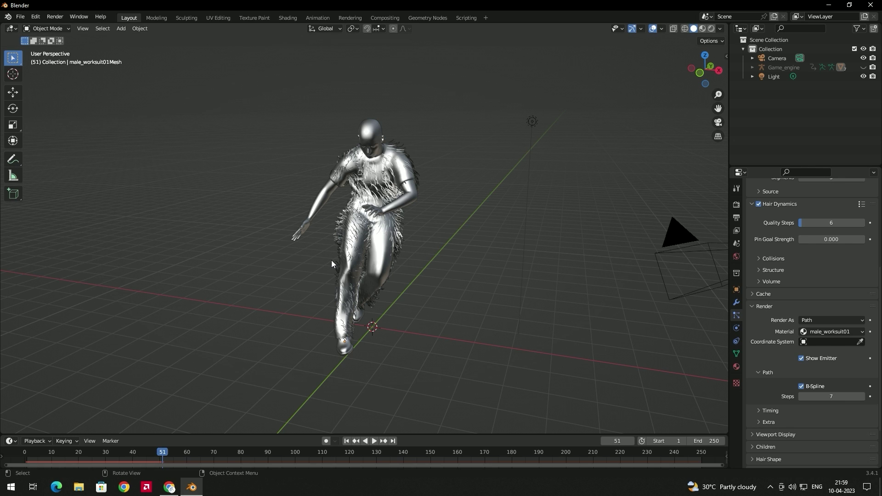
pyautogui.moveTo(402, 232); pyautogui.dragTo(384, 241, button='middle')
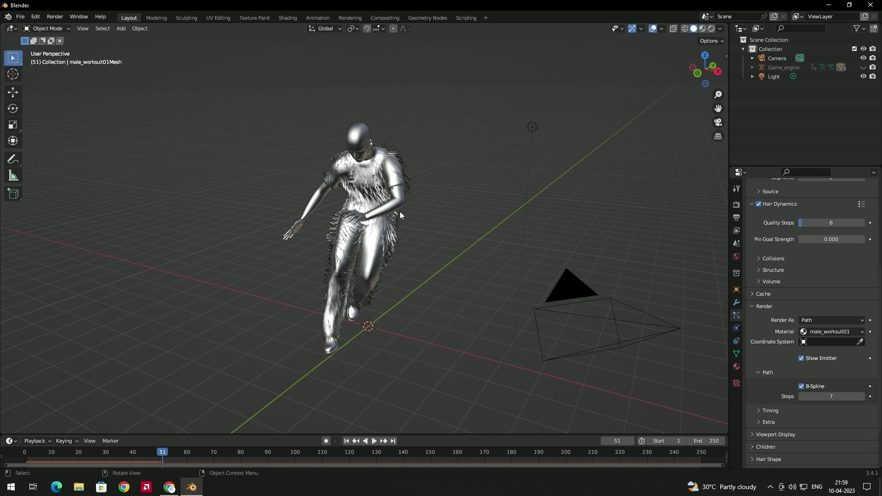
pyautogui.scroll(-1, 769, 421)
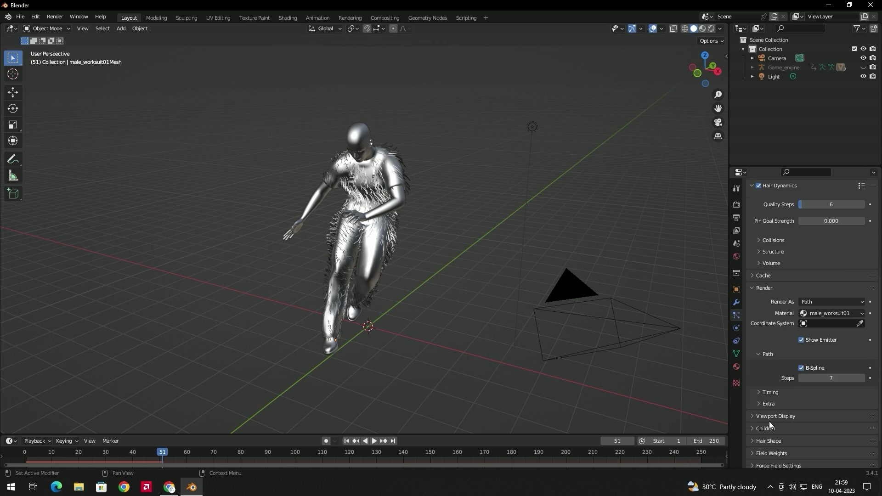
# Give the hair Simple children and orbit closer to view the figure
pyautogui.scroll(-1, 759, 412)
pyautogui.click(760, 412)
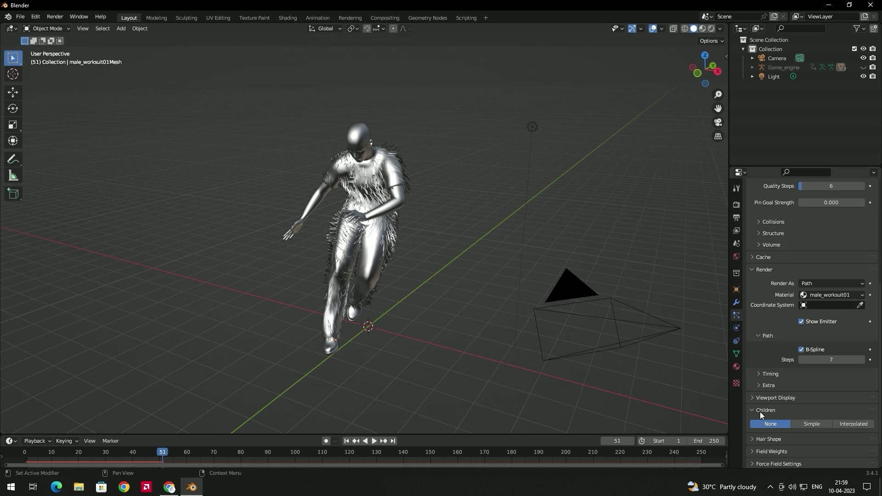
pyautogui.click(809, 425)
pyautogui.moveTo(503, 337); pyautogui.dragTo(484, 320, button='middle')
pyautogui.scroll(4, 450, 261)
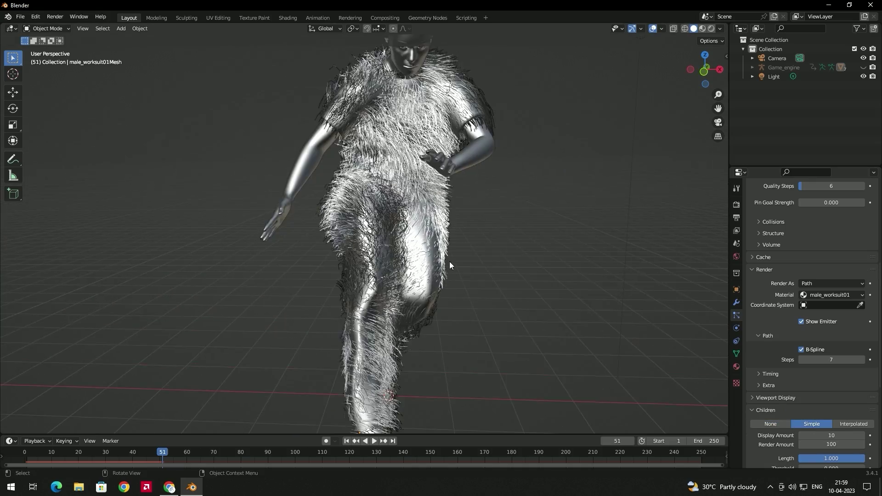
pyautogui.moveTo(450, 266); pyautogui.dragTo(424, 265, button='middle')
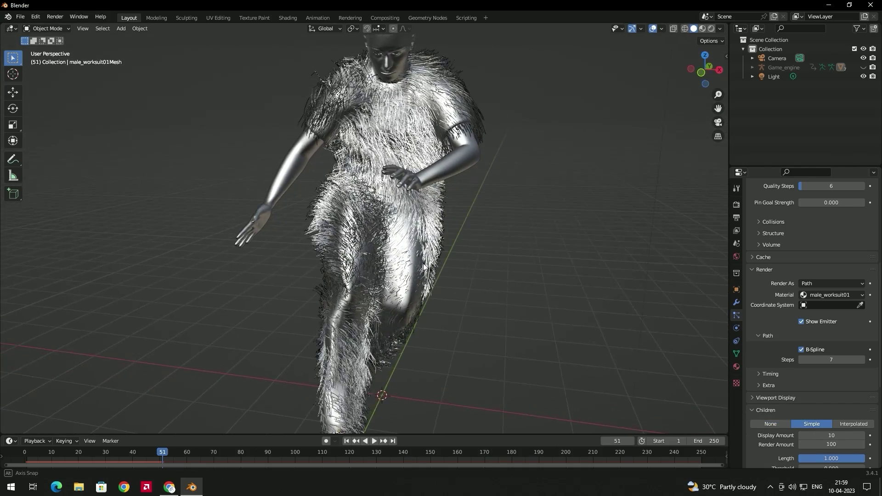
pyautogui.scroll(-5, 385, 394)
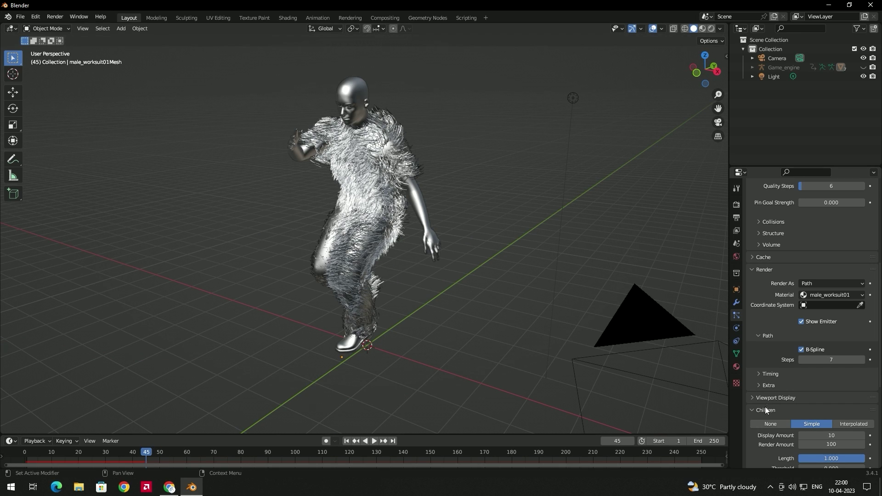
pyautogui.scroll(-1, 808, 392)
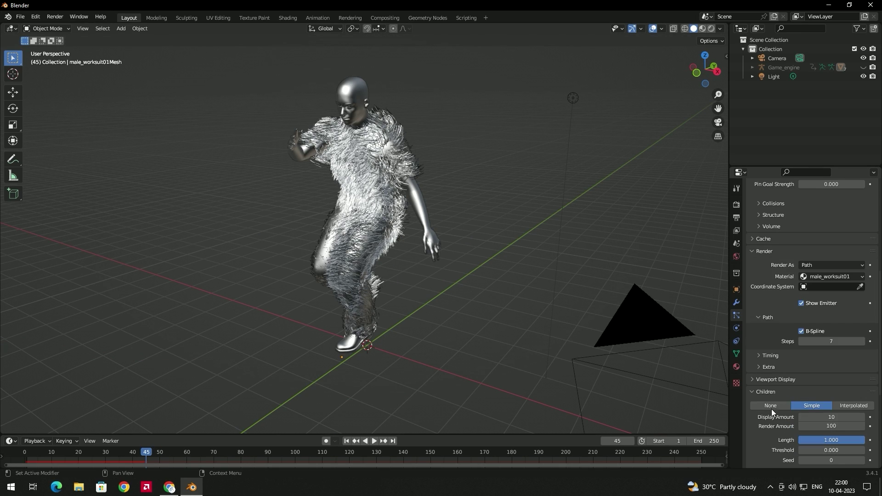
# Set the children Display Amount to 50 and inspect the denser fur
pyautogui.click(827, 417)
pyautogui.write('50')
pyautogui.press('Return')
pyautogui.moveTo(451, 284); pyautogui.dragTo(164, 414, button='middle')
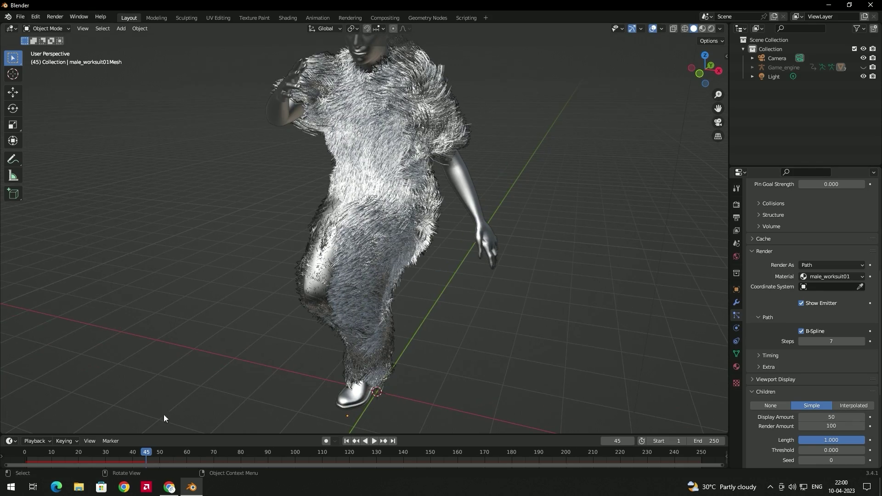
# Play the dance from the first frame to preview the fur
pyautogui.click(347, 441)
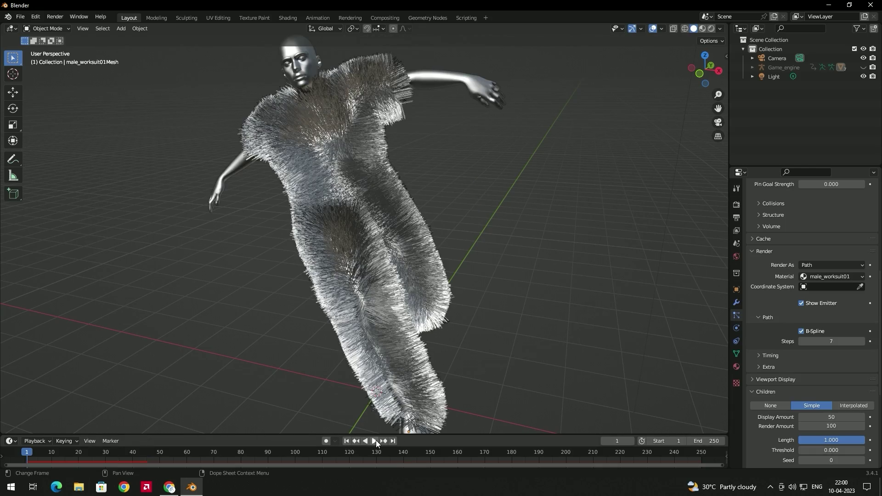
pyautogui.click(375, 441)
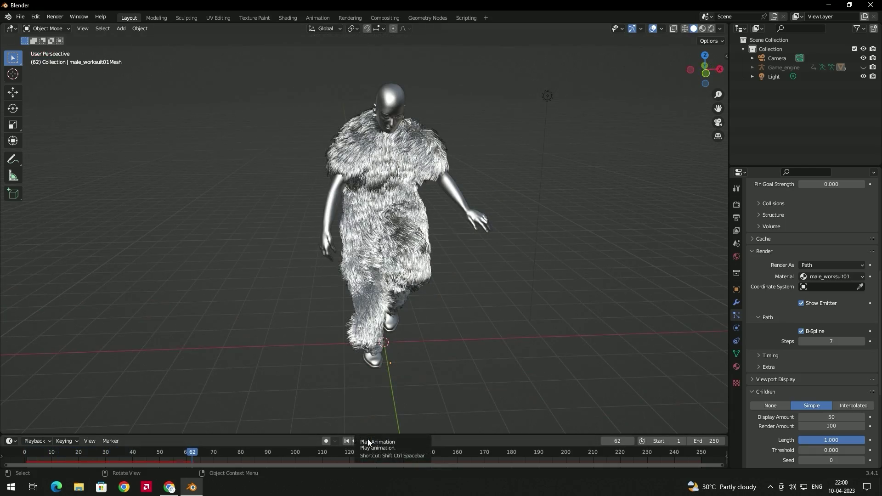
pyautogui.moveTo(462, 199); pyautogui.dragTo(425, 197, button='middle')
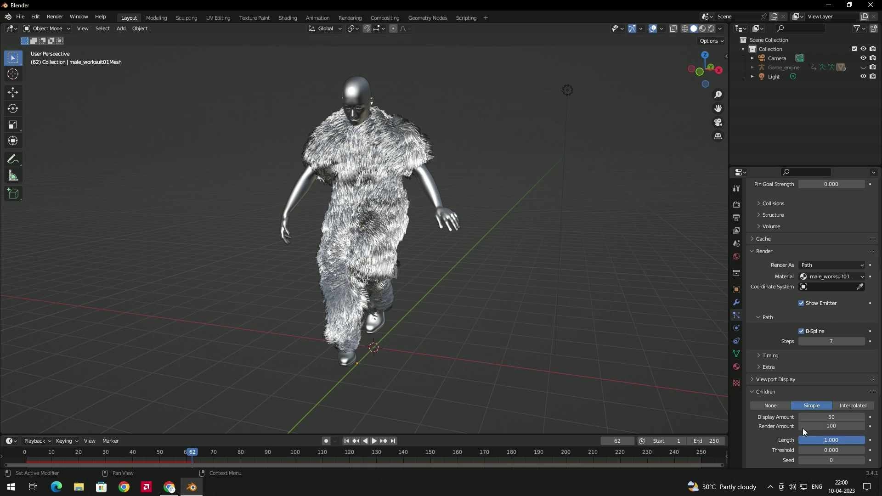
pyautogui.scroll(-5, 762, 409)
pyautogui.scroll(-1, 781, 399)
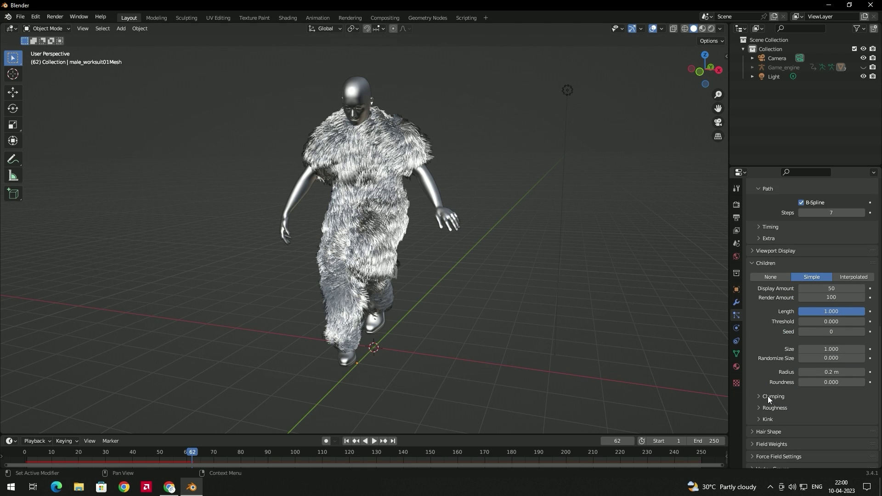
# Expand Children Clumping and set Clump to 0.218
pyautogui.click(769, 395)
pyautogui.scroll(-1, 777, 396)
pyautogui.scroll(-1, 779, 395)
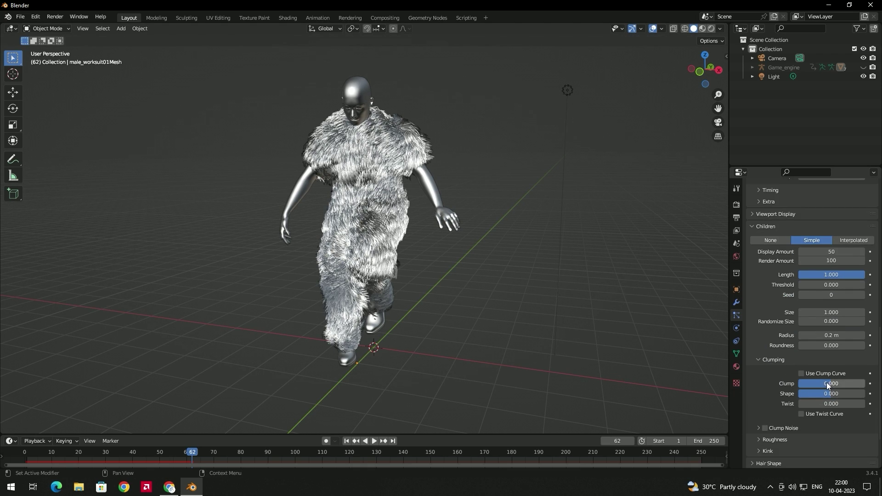
pyautogui.moveTo(826, 383); pyautogui.dragTo(812, 395)
pyautogui.scroll(3, 471, 125)
pyautogui.moveTo(462, 119); pyautogui.dragTo(503, 208, button='middle')
# Set clump Shape to -0.625 and Twist to -0.041, orbiting to inspect the tufts
pyautogui.moveTo(833, 394)
pyautogui.mouseDown()
pyautogui.moveTo(864, 393)
pyautogui.moveTo(850, 394)
pyautogui.mouseUp()
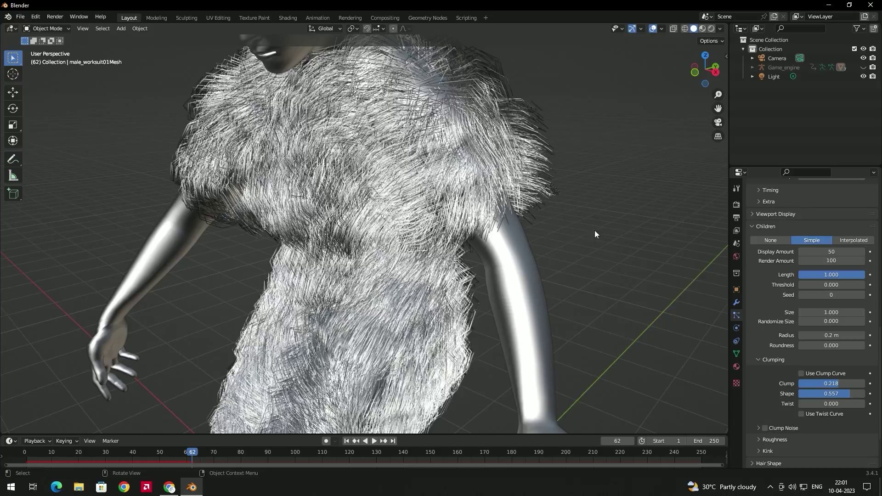
pyautogui.moveTo(595, 230); pyautogui.dragTo(603, 232, button='middle')
pyautogui.scroll(3, 569, 122)
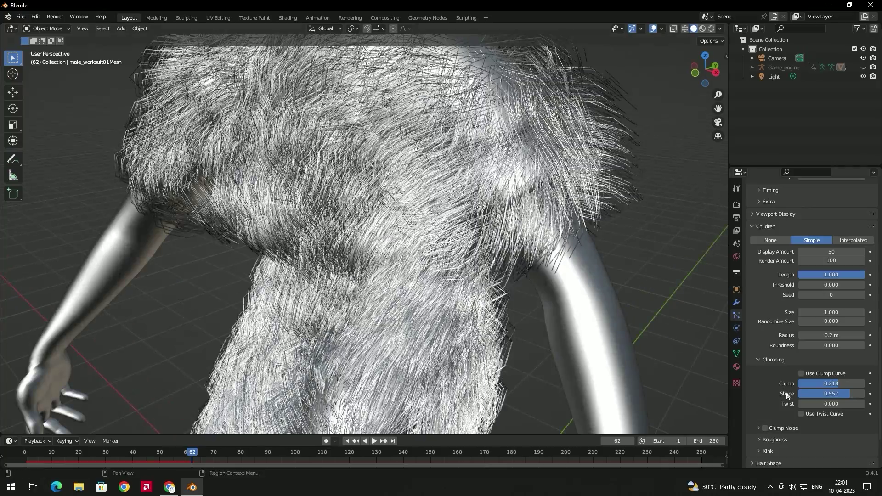
pyautogui.moveTo(833, 395); pyautogui.dragTo(809, 405)
pyautogui.scroll(-8, 626, 311)
pyautogui.moveTo(626, 312); pyautogui.dragTo(530, 265, button='middle')
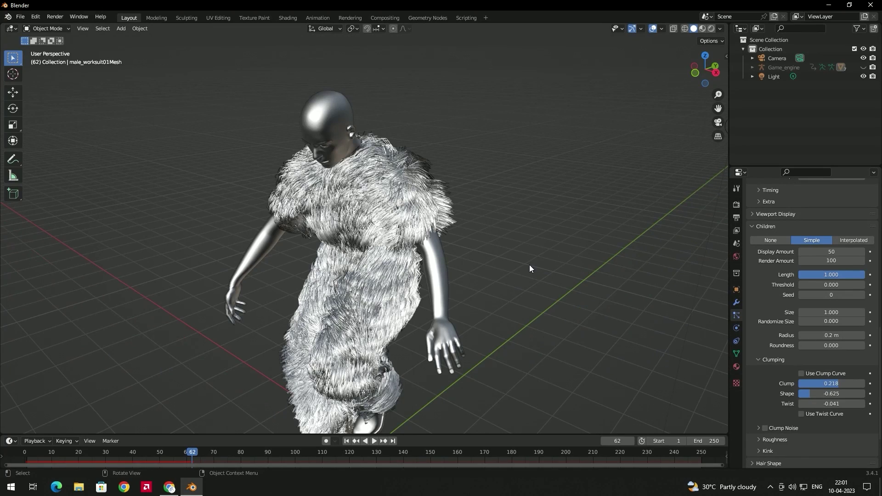
pyautogui.scroll(2, 519, 278)
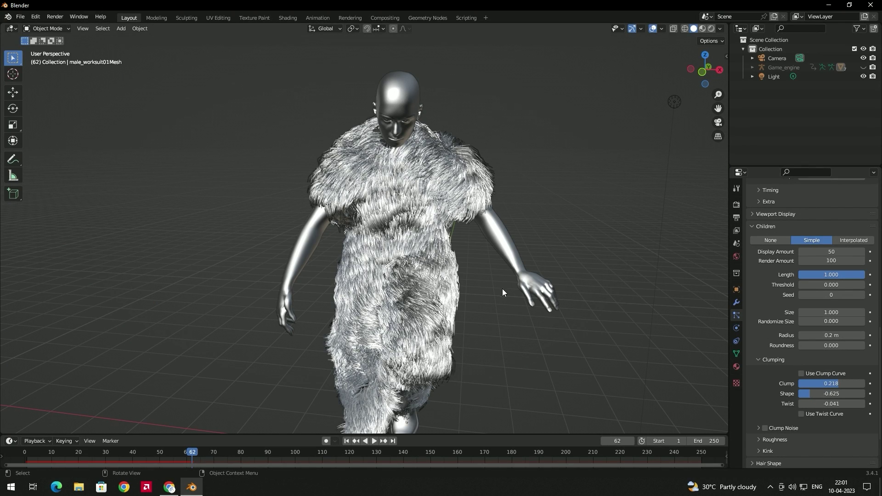
pyautogui.moveTo(489, 262); pyautogui.dragTo(453, 260, button='middle')
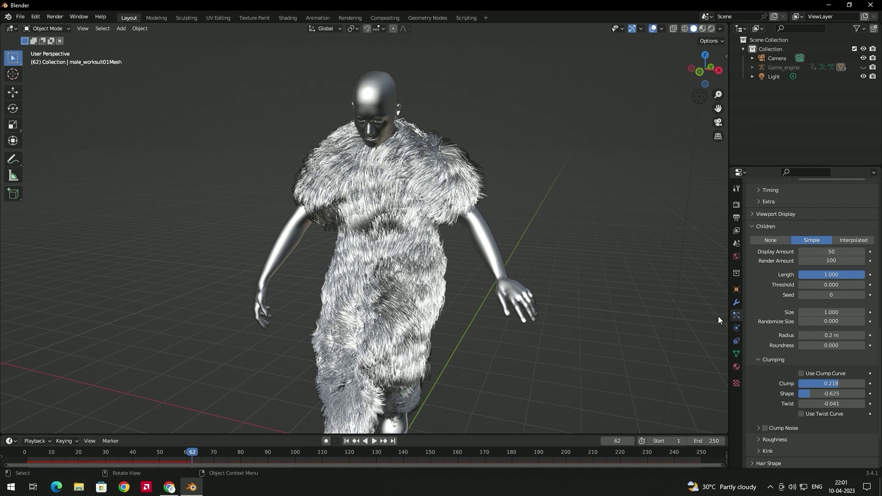
# Set child Size to 1.034 and Randomize Size to about 0.57
pyautogui.moveTo(819, 313); pyautogui.dragTo(824, 314)
pyautogui.click(824, 313)
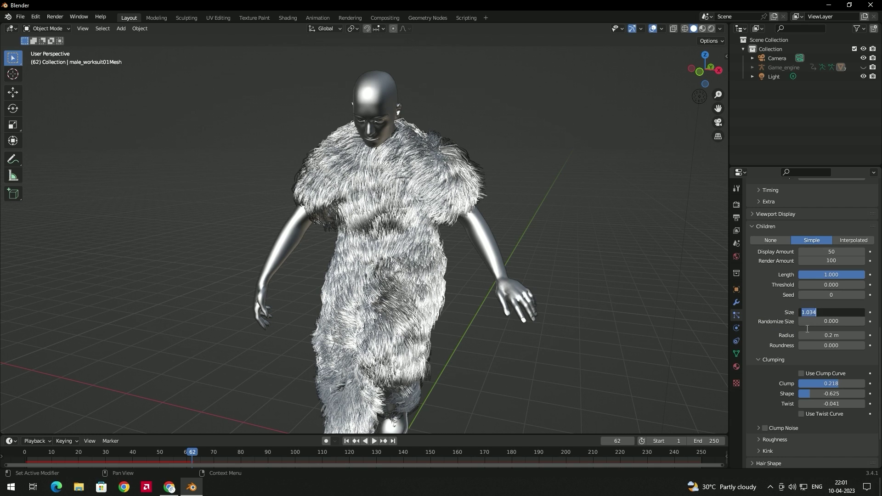
pyautogui.press('Return')
pyautogui.scroll(1, 831, 317)
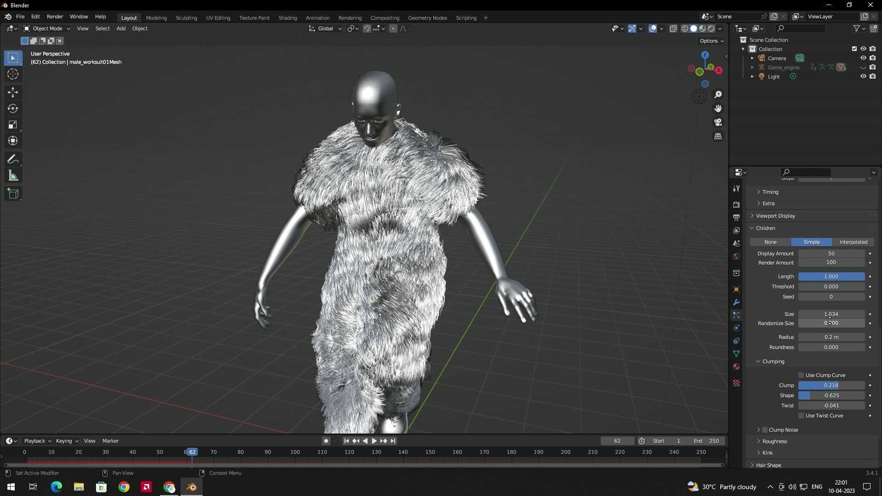
pyautogui.moveTo(831, 323); pyautogui.dragTo(870, 323)
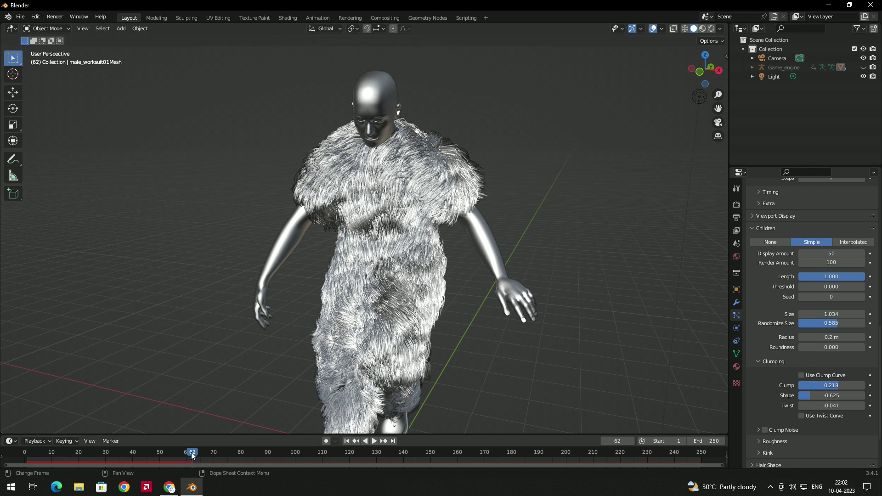
# Scrub back to frame 4 and play the dance forward to frame 22
pyautogui.moveTo(194, 455); pyautogui.dragTo(35, 453)
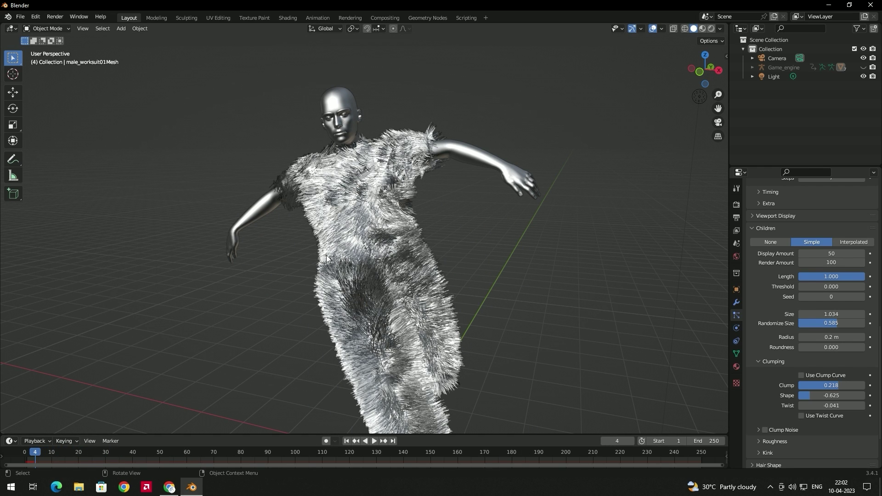
pyautogui.click(373, 441)
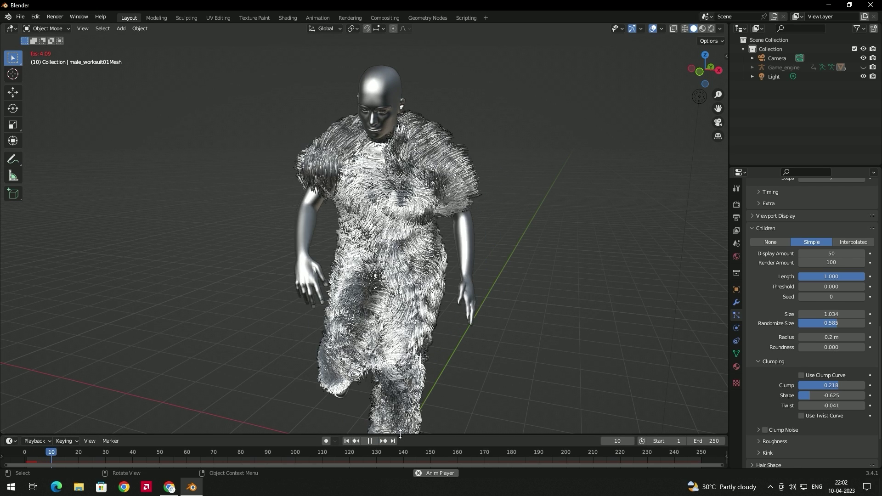
pyautogui.click(370, 442)
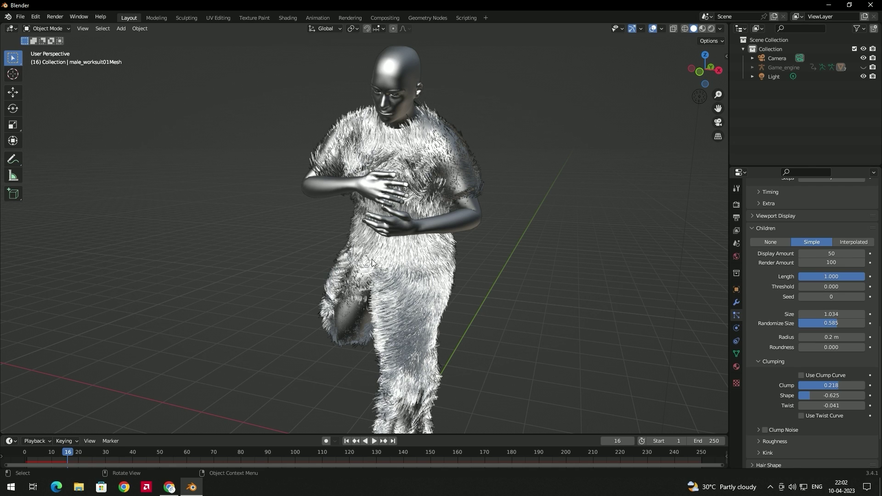
pyautogui.click(371, 440)
pyautogui.click(371, 440)
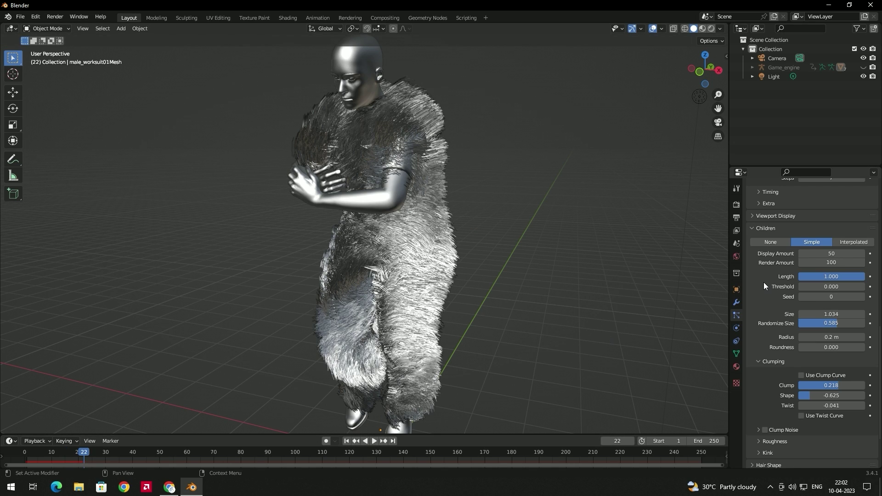
pyautogui.scroll(8, 764, 282)
pyautogui.scroll(3, 763, 283)
# Bake the hair dynamics cache for all 250 frames
pyautogui.click(754, 309)
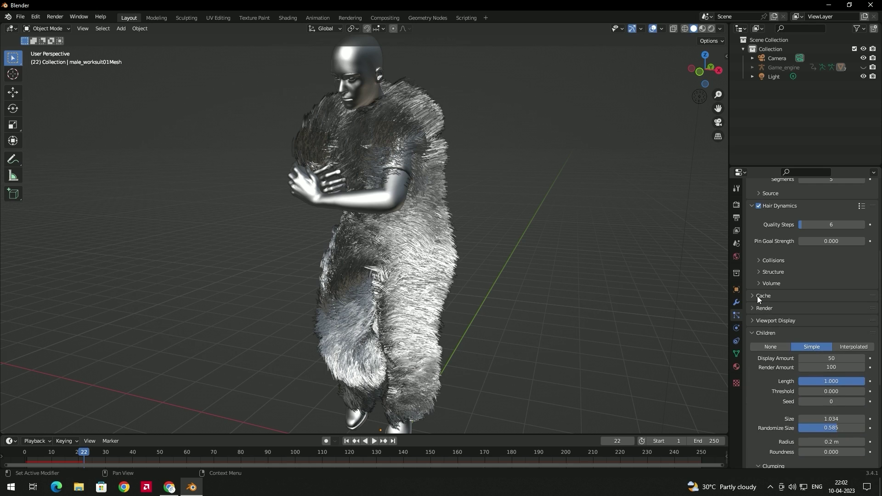
pyautogui.click(761, 296)
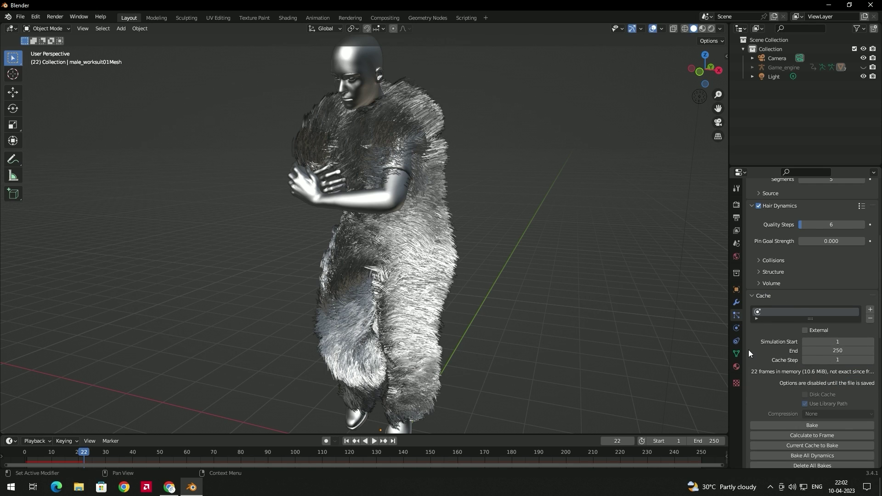
pyautogui.scroll(-1, 787, 420)
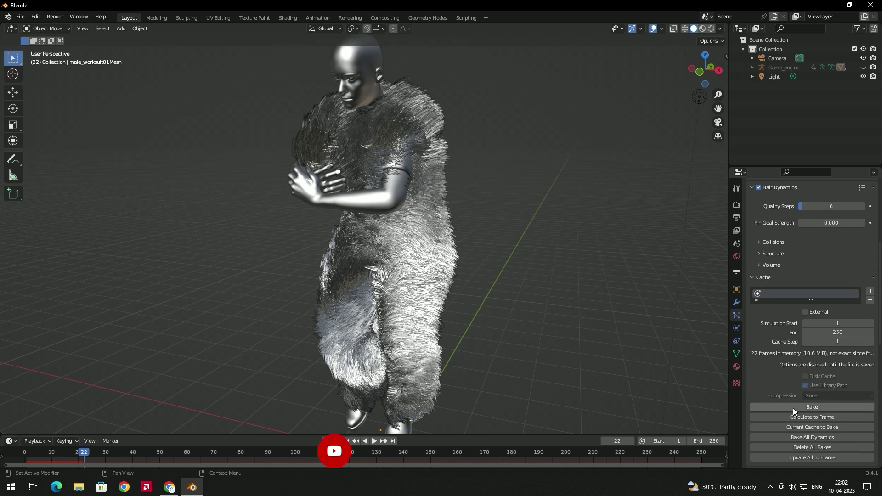
pyautogui.click(794, 408)
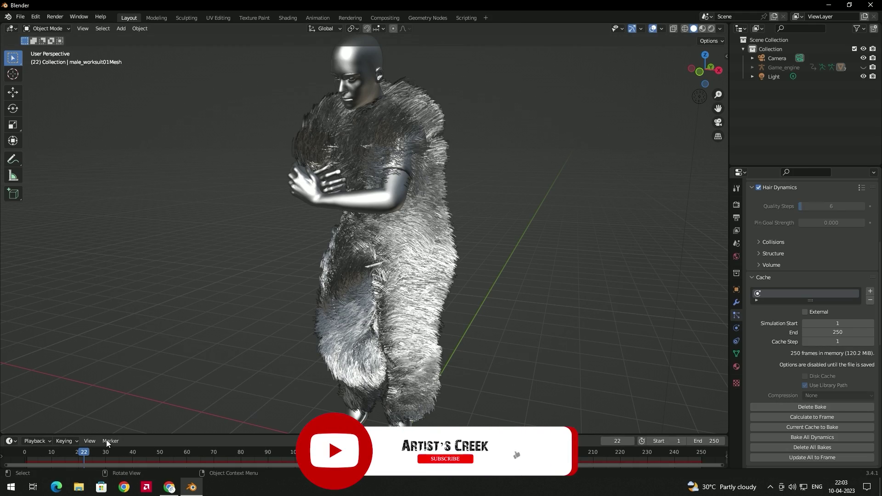
# Rewind to frame 0 and play the dance with the baked fur, orbiting to watch
pyautogui.moveTo(88, 454); pyautogui.dragTo(24, 453)
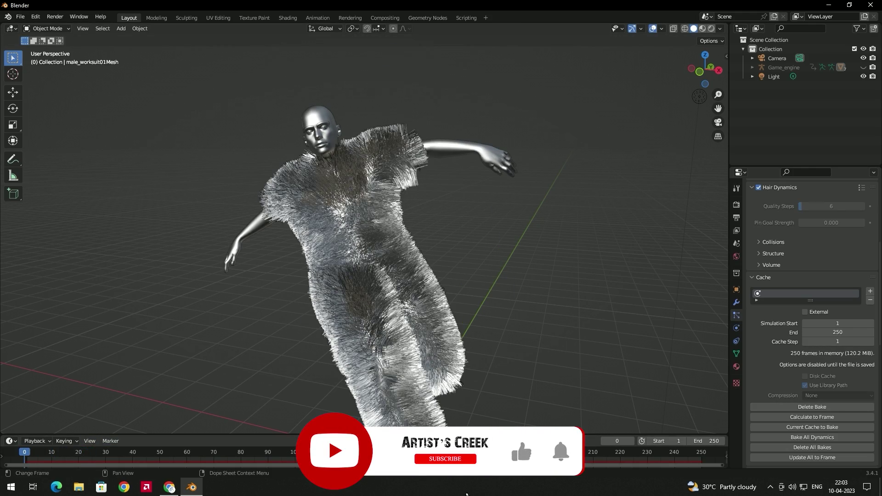
pyautogui.press('space')
pyautogui.moveTo(423, 340); pyautogui.dragTo(412, 403, button='middle')
pyautogui.press('space')
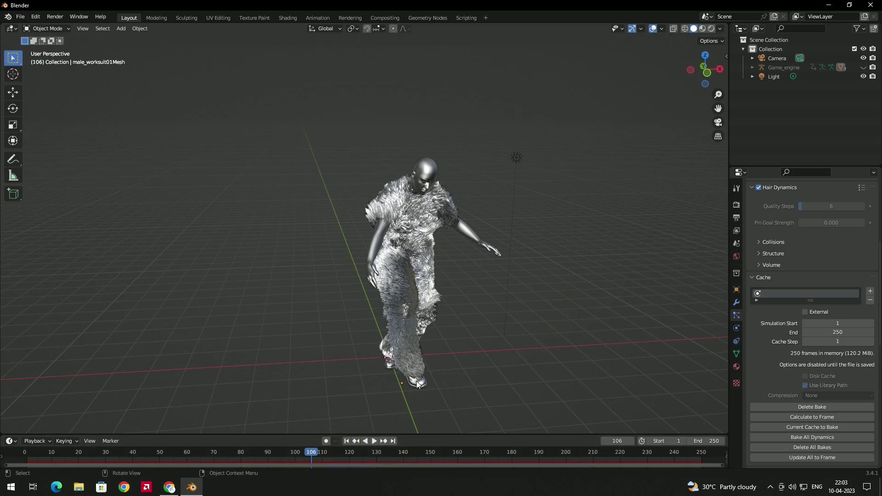